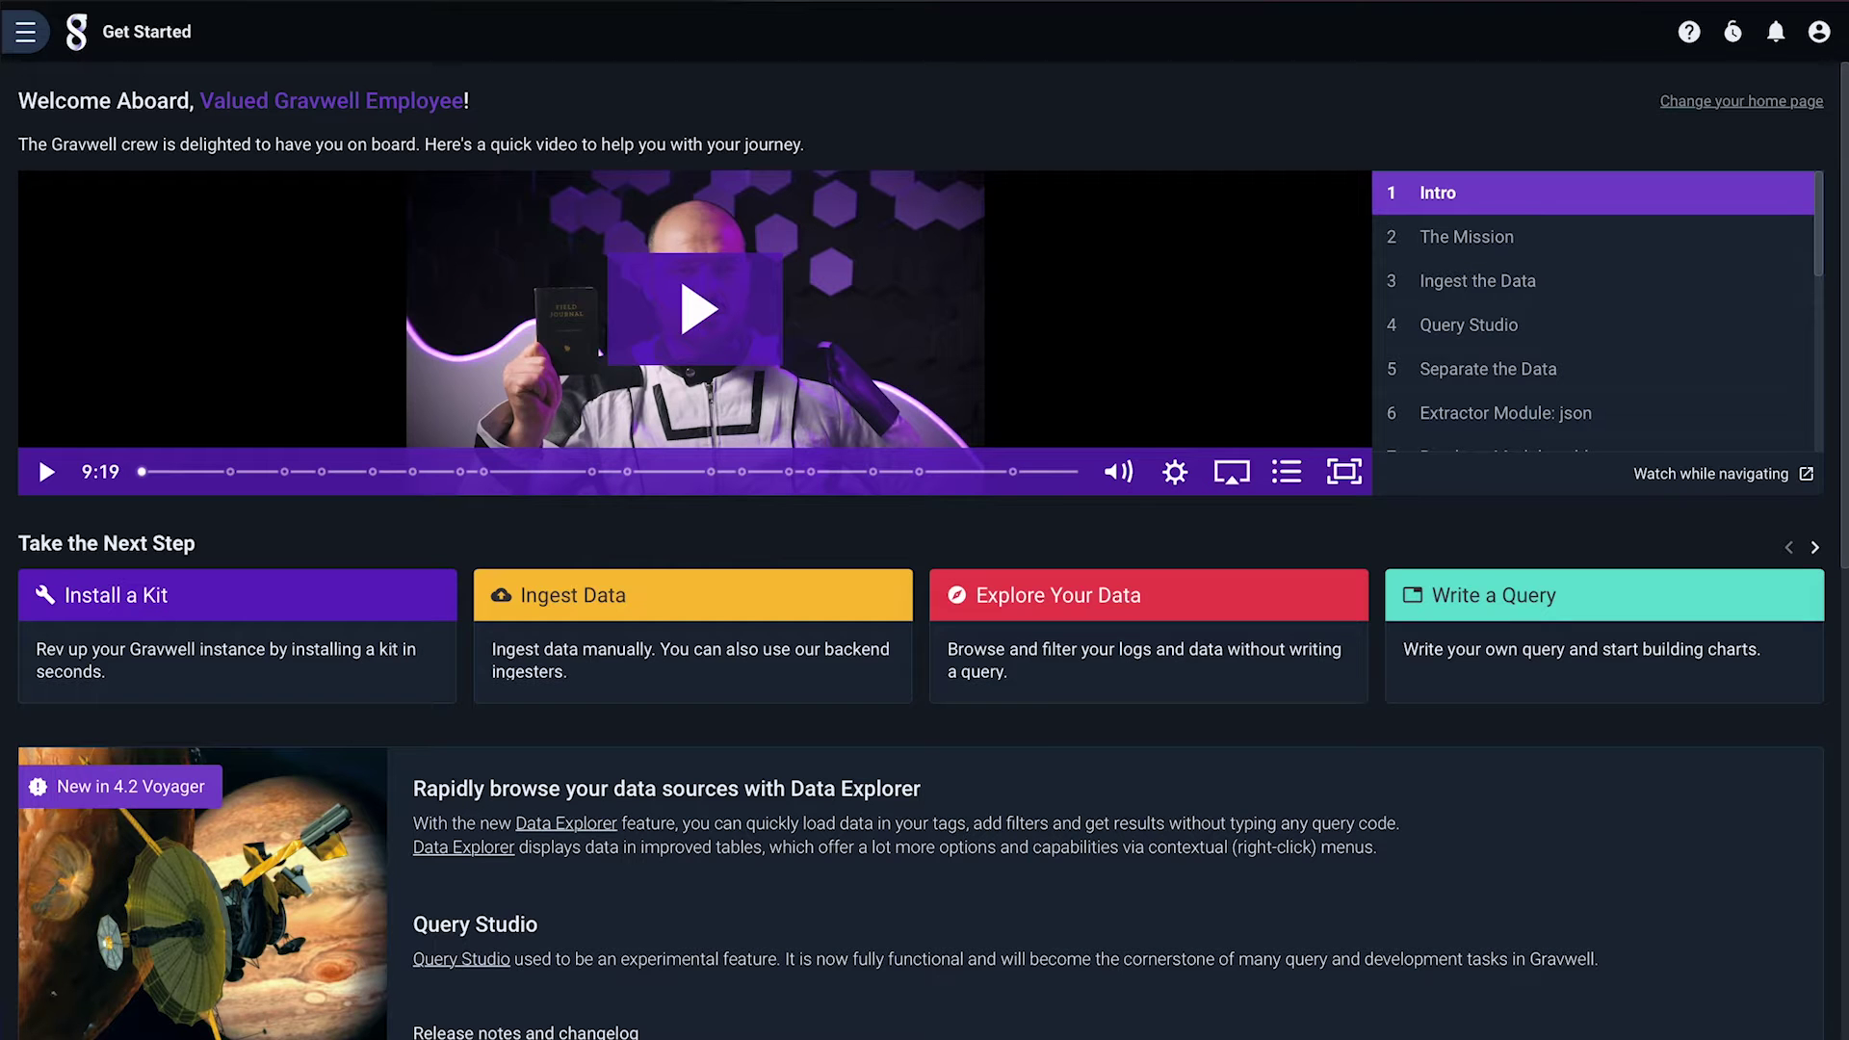
Run a new tag=apache search that returns 48 Apache log entries with a timeline.
click(25, 31)
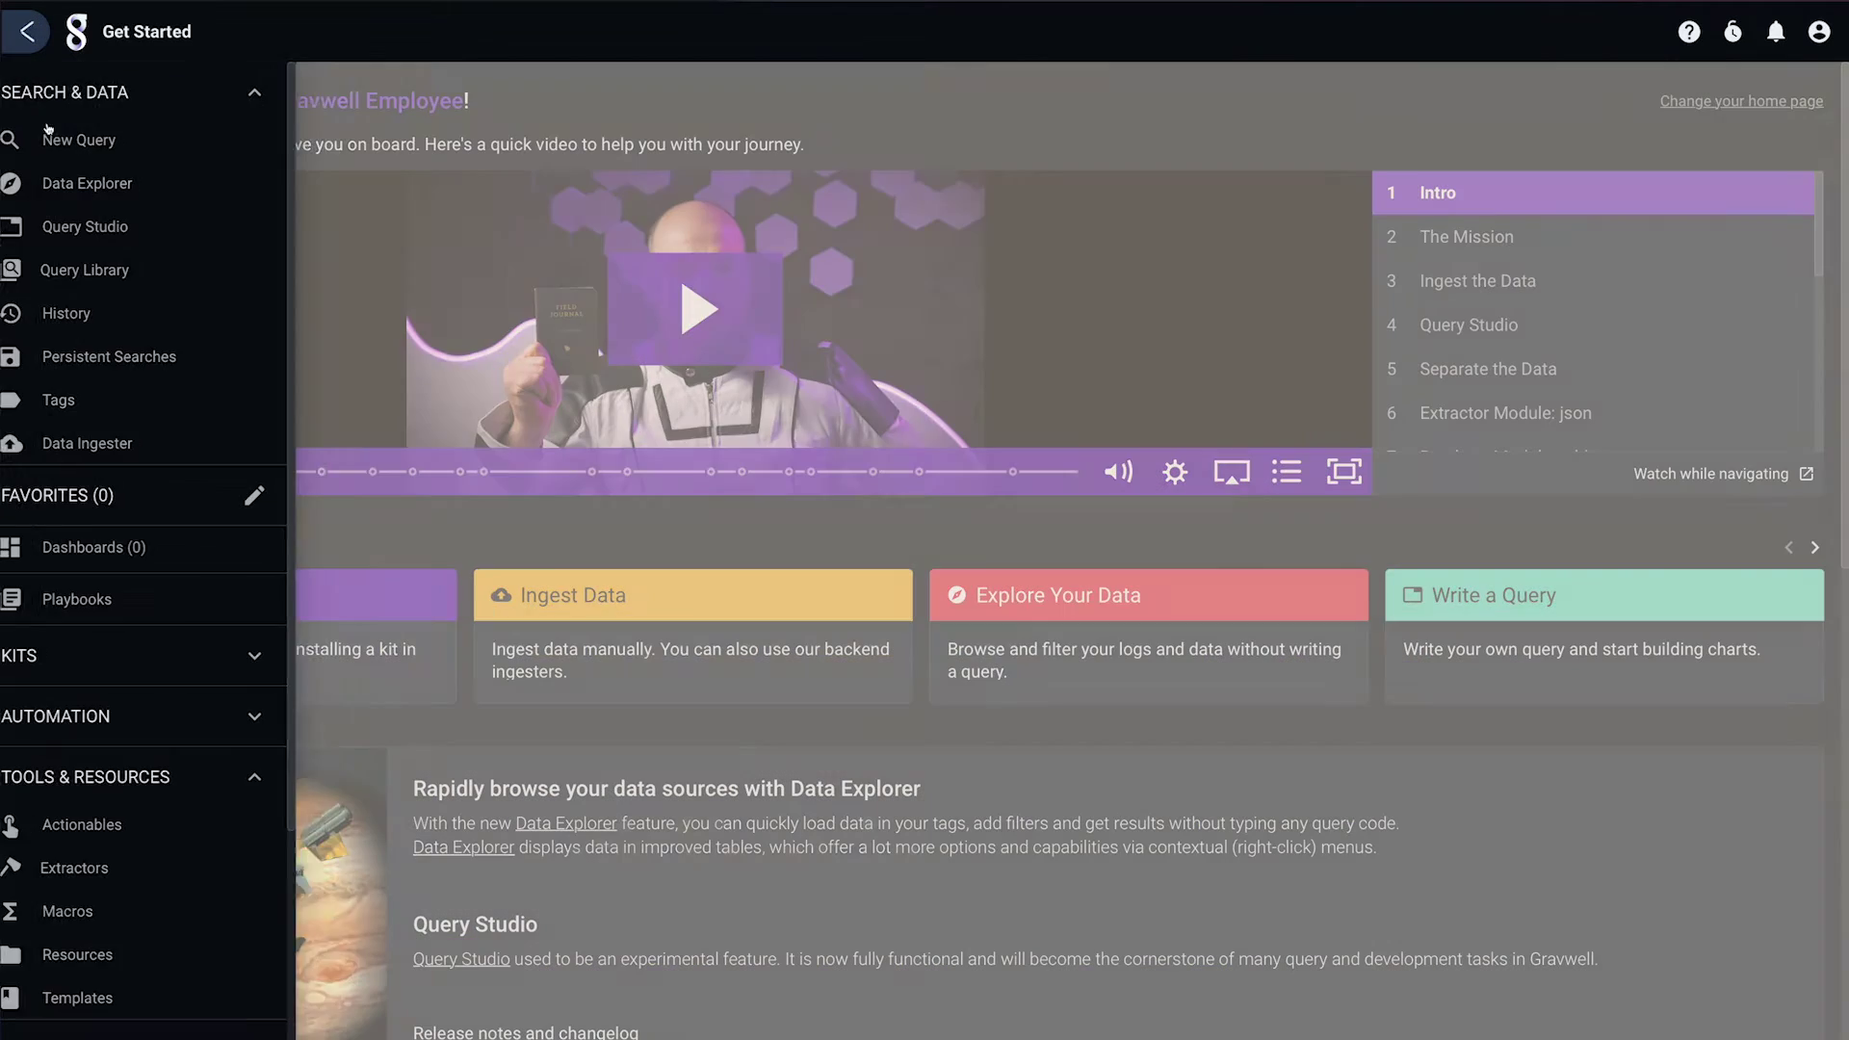
click(87, 136)
text(tag=a)
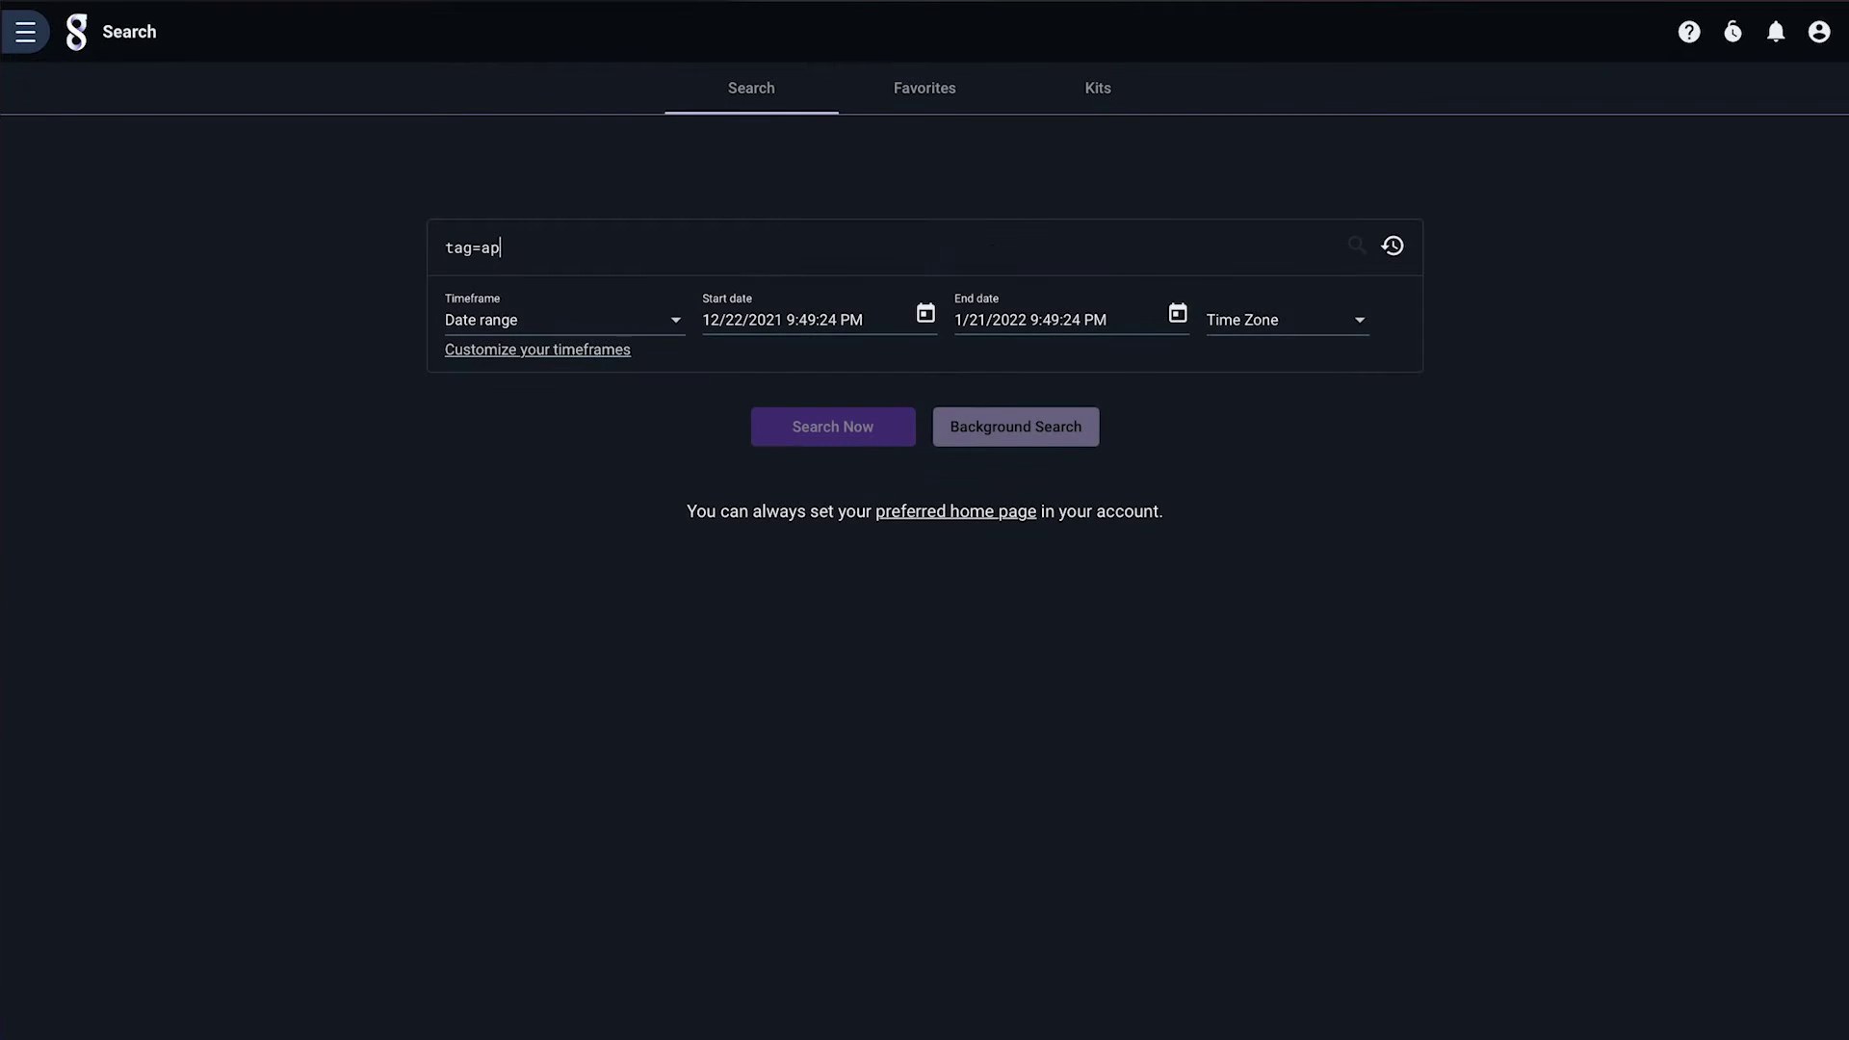
text(pache)
key(Return)
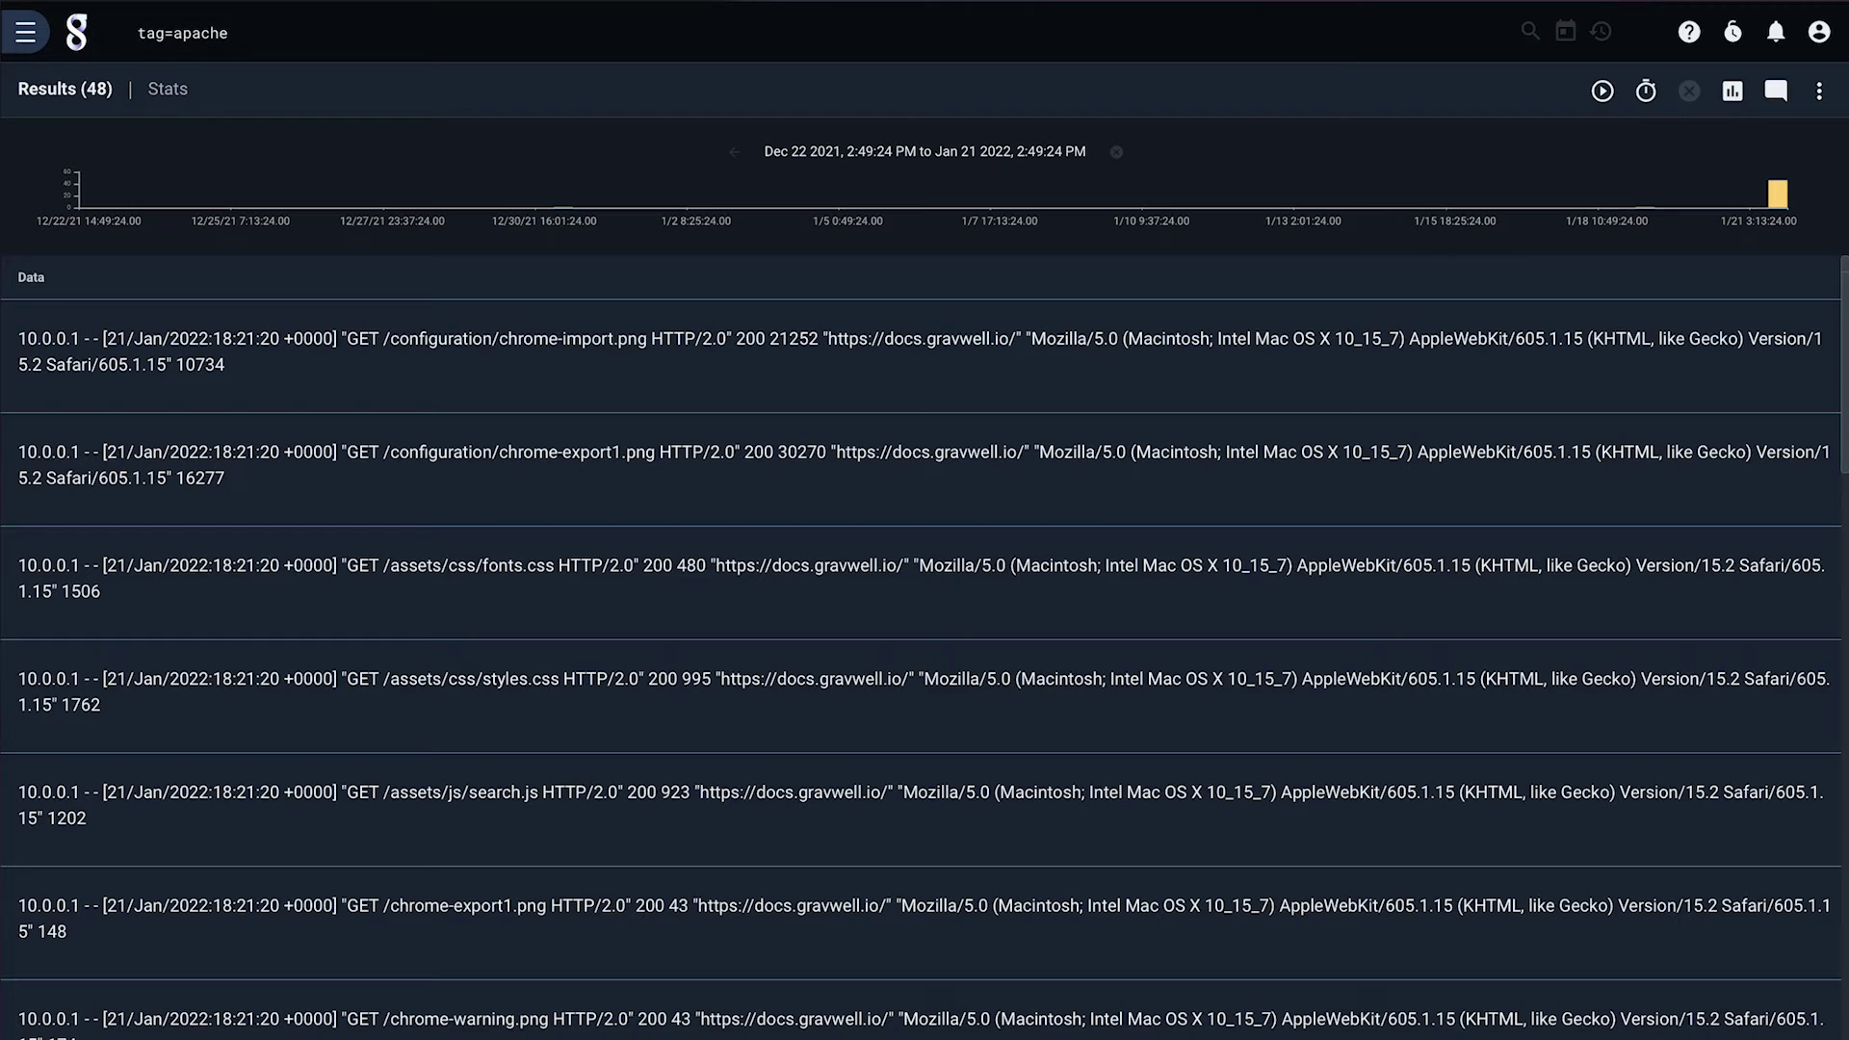
Create a new actionable named URL with trigger regex GET (?<url>\S+).
click(26, 35)
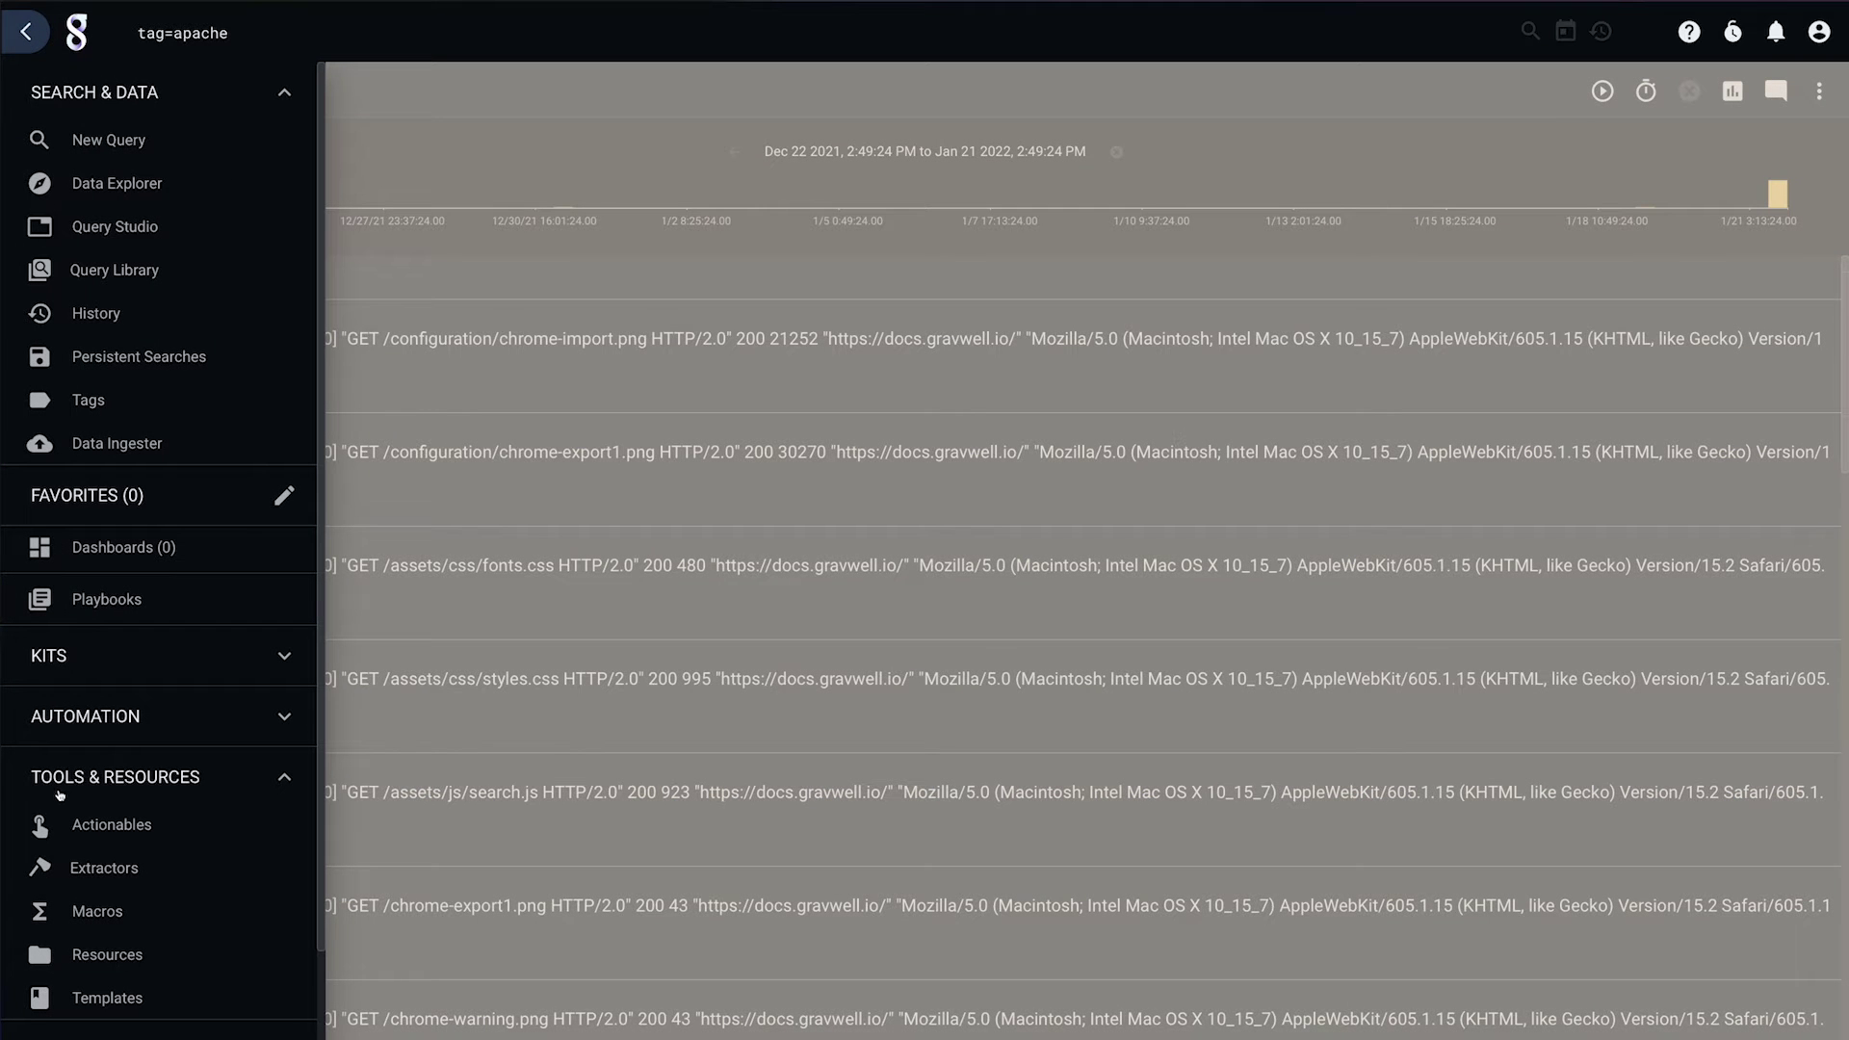
click(90, 824)
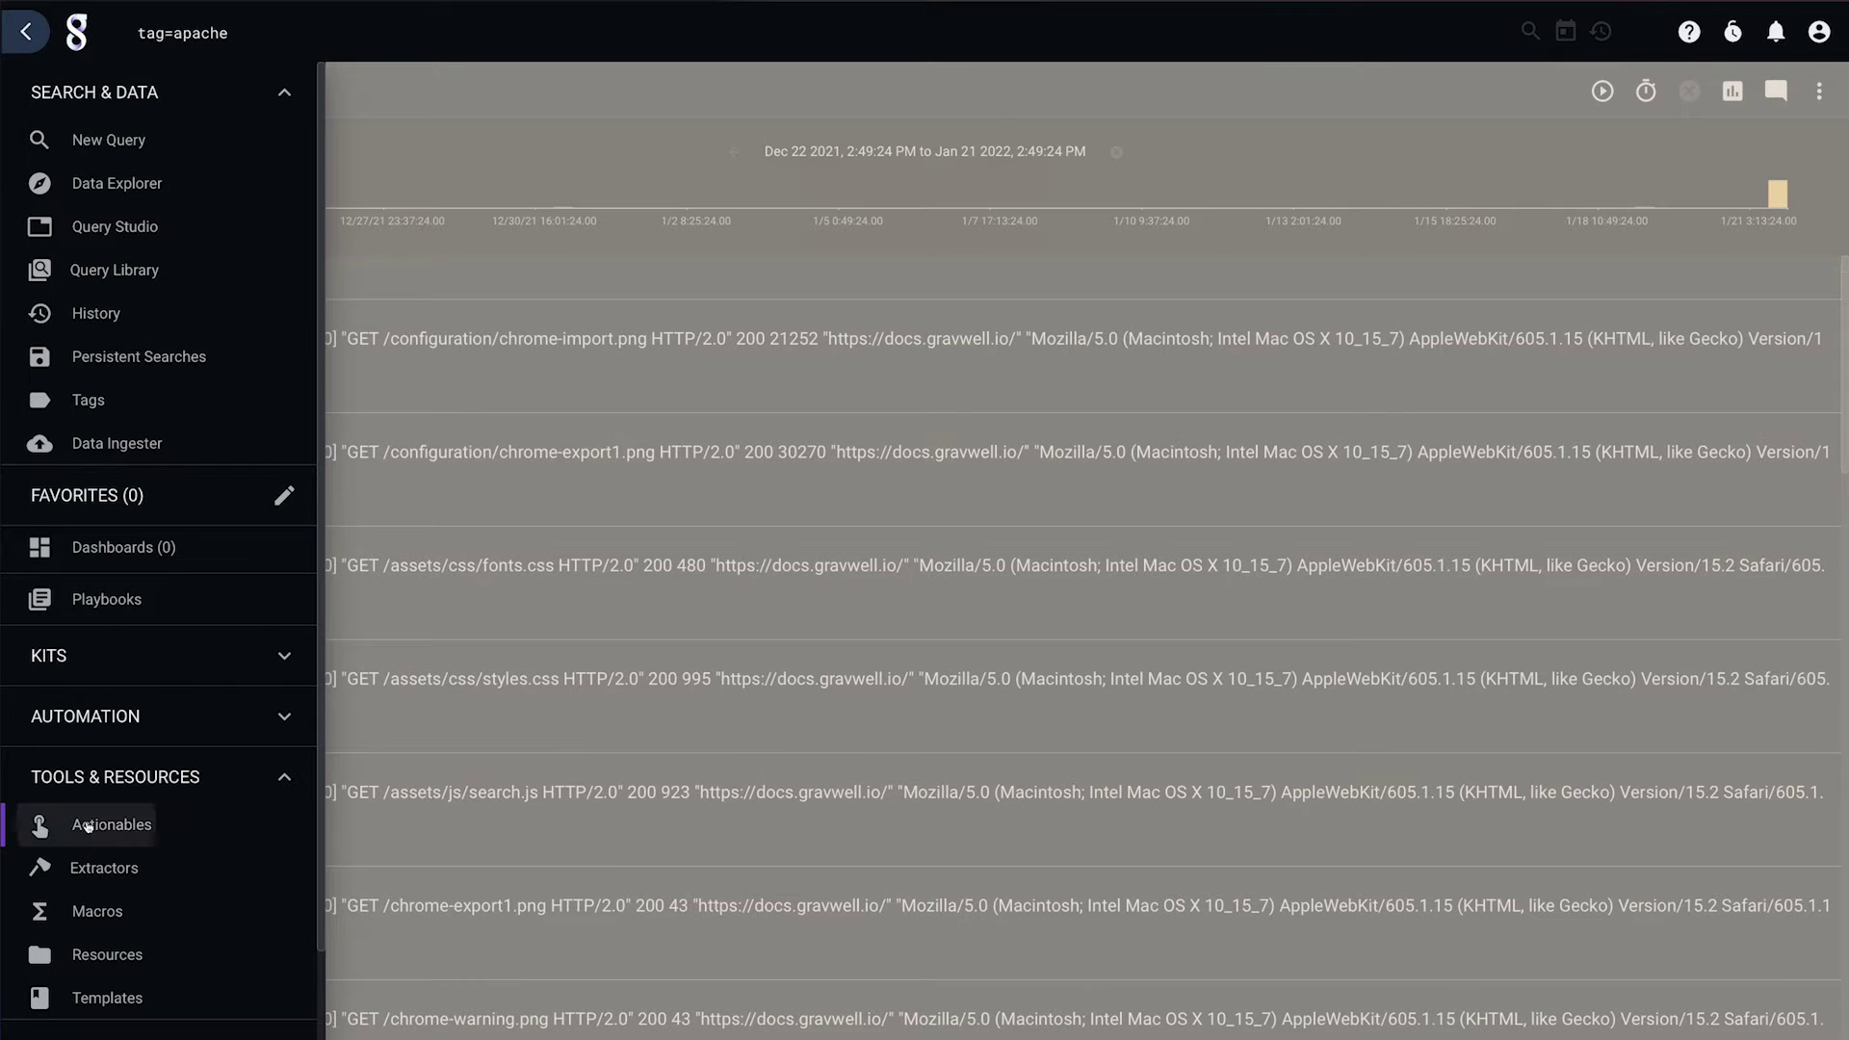
click(862, 248)
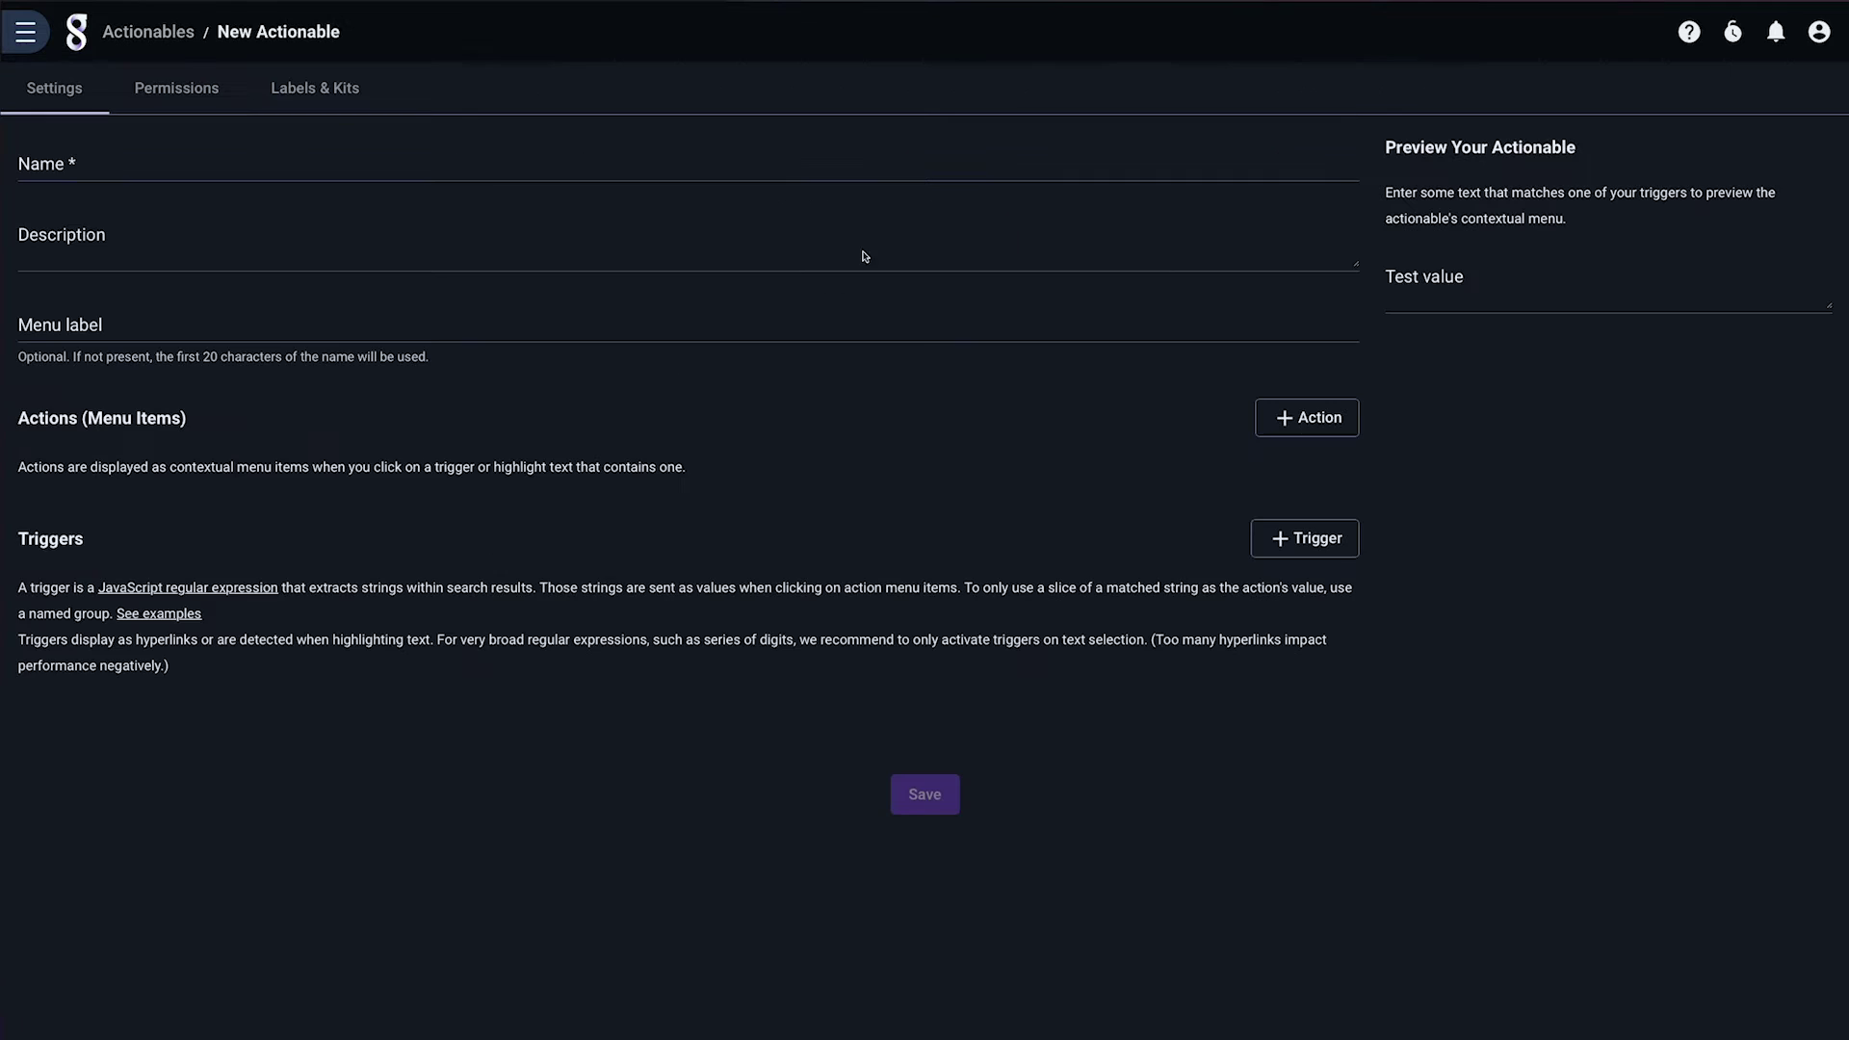
click(236, 168)
text(URL)
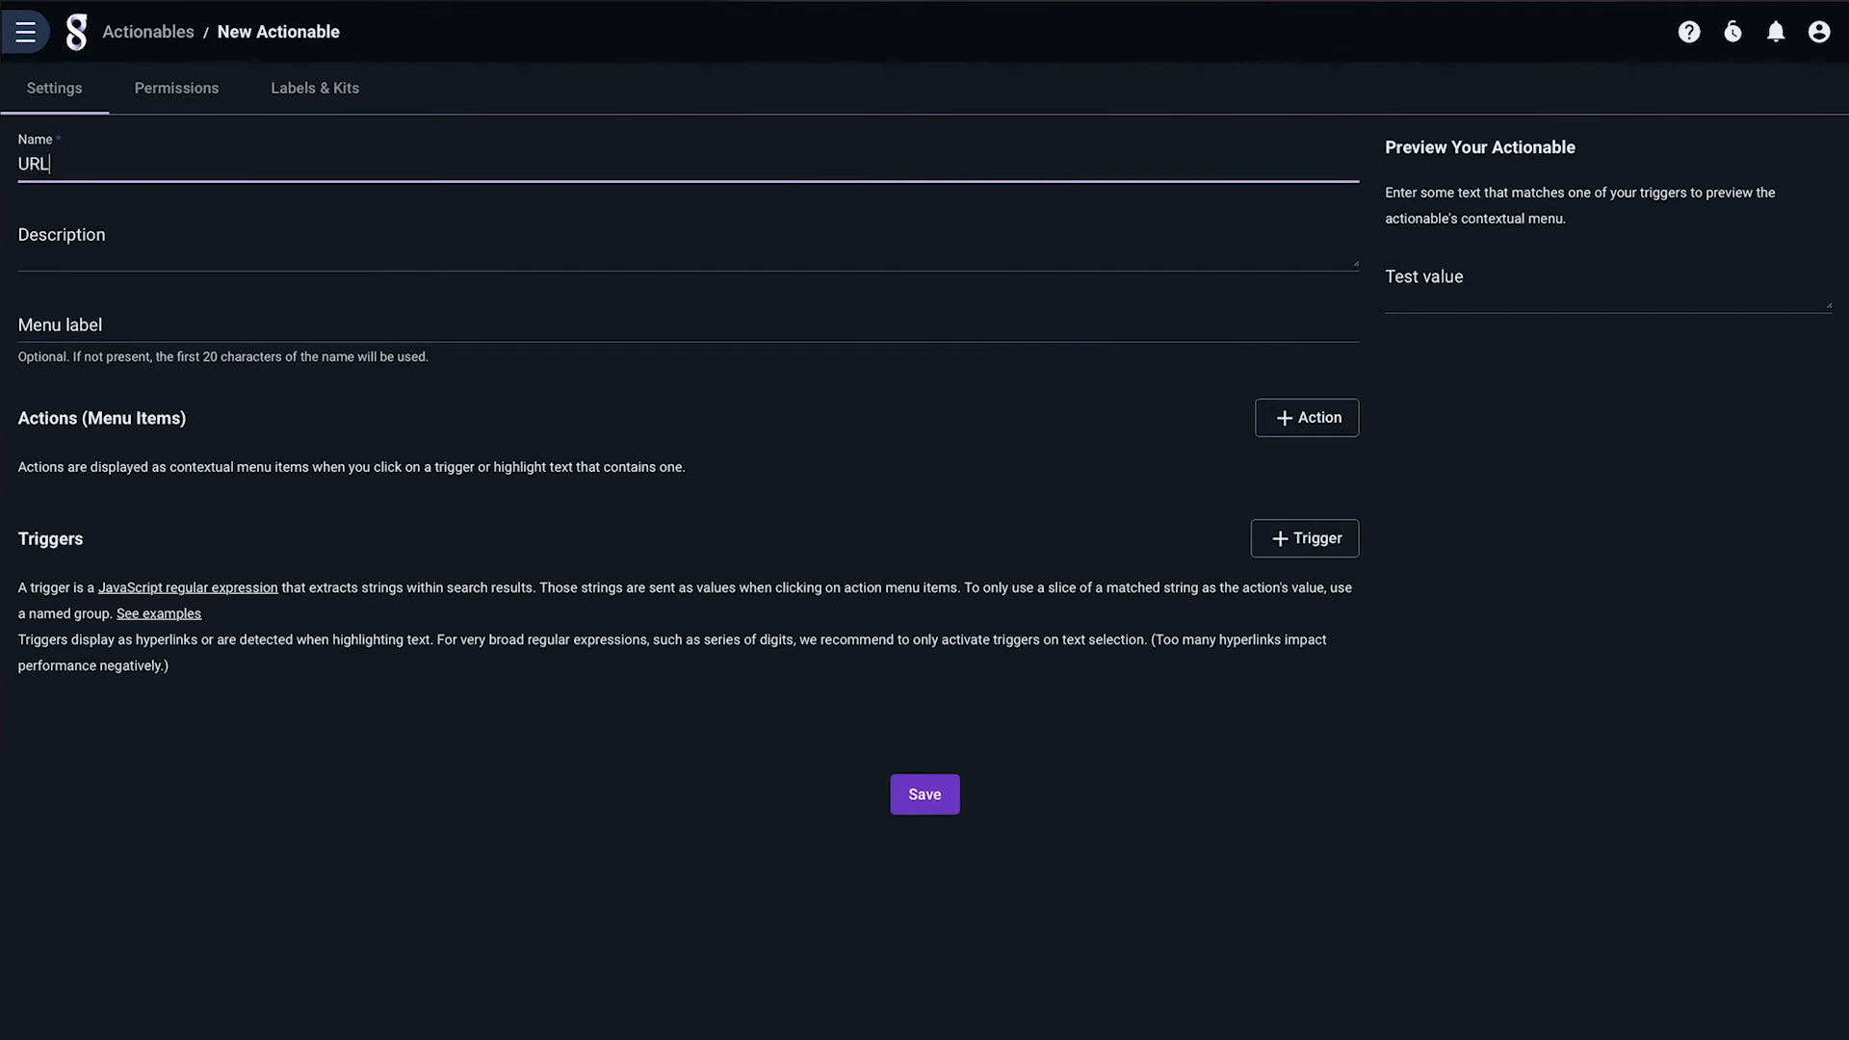
click(1329, 553)
drag(169, 780, 43, 780)
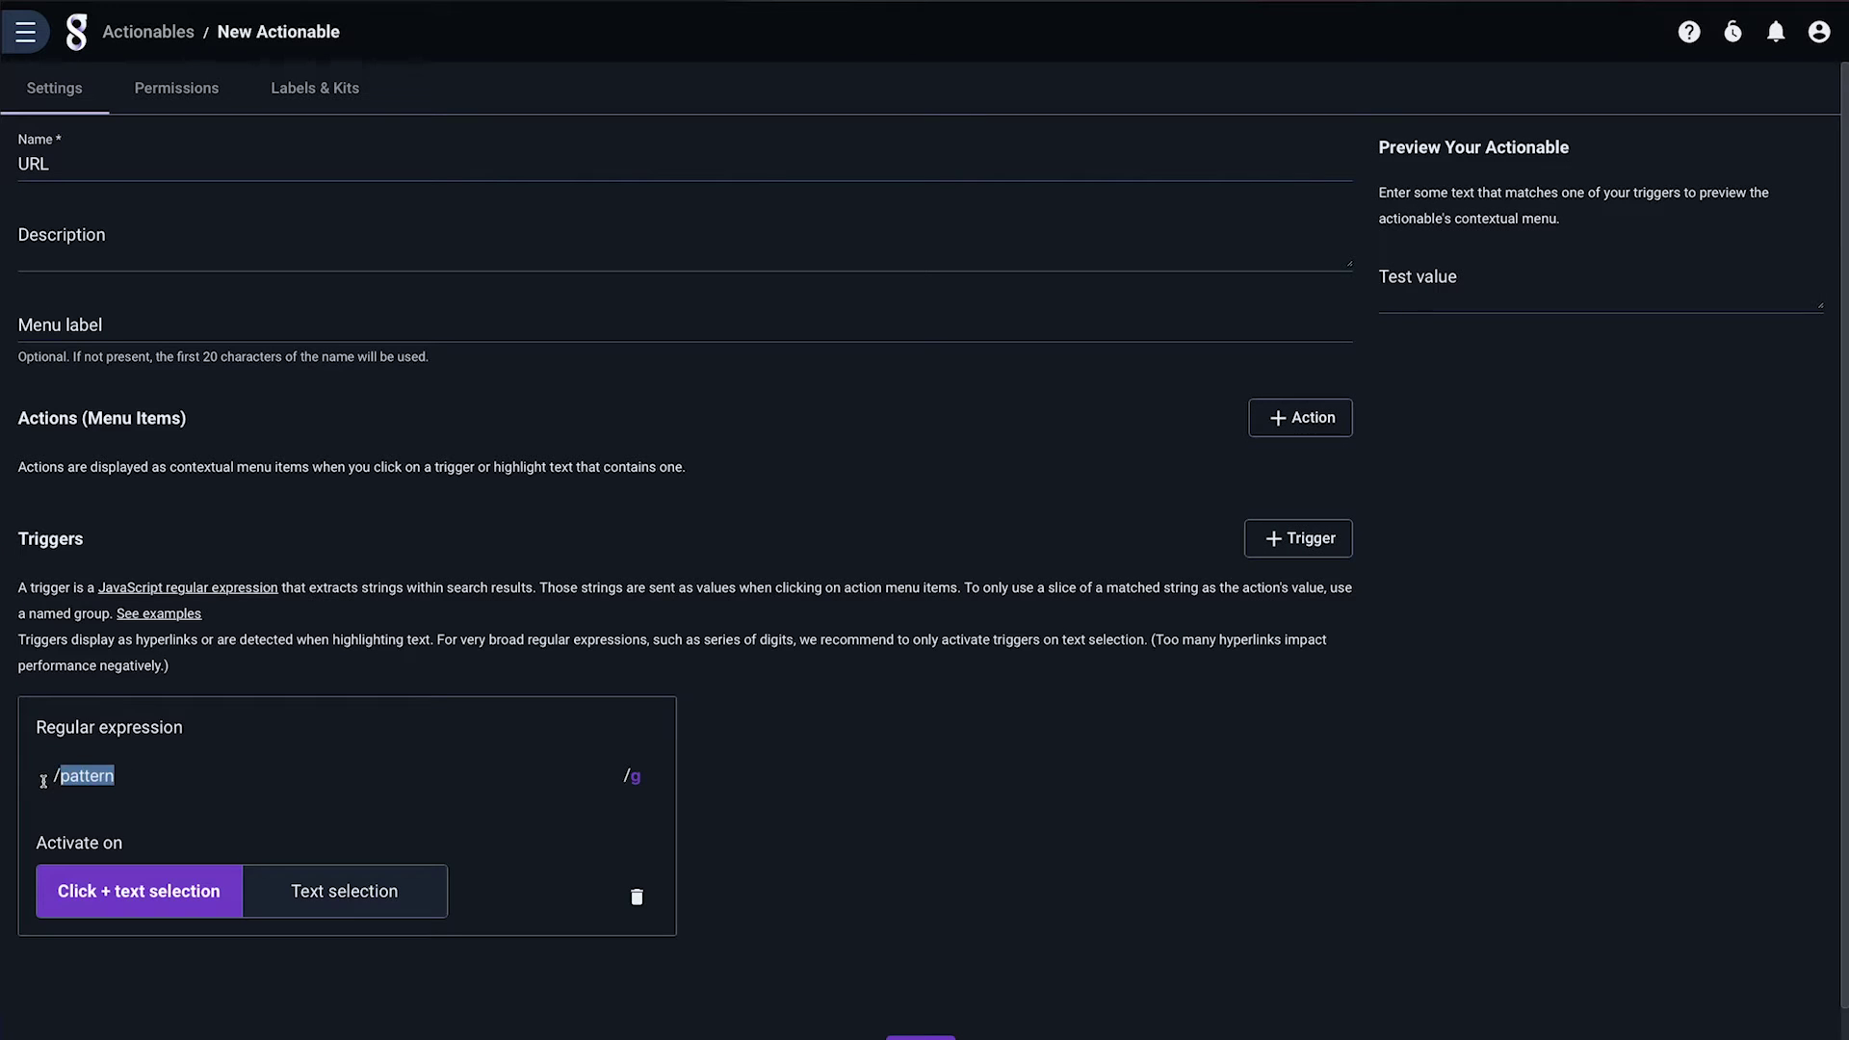
text(GET (?<url>\S+))
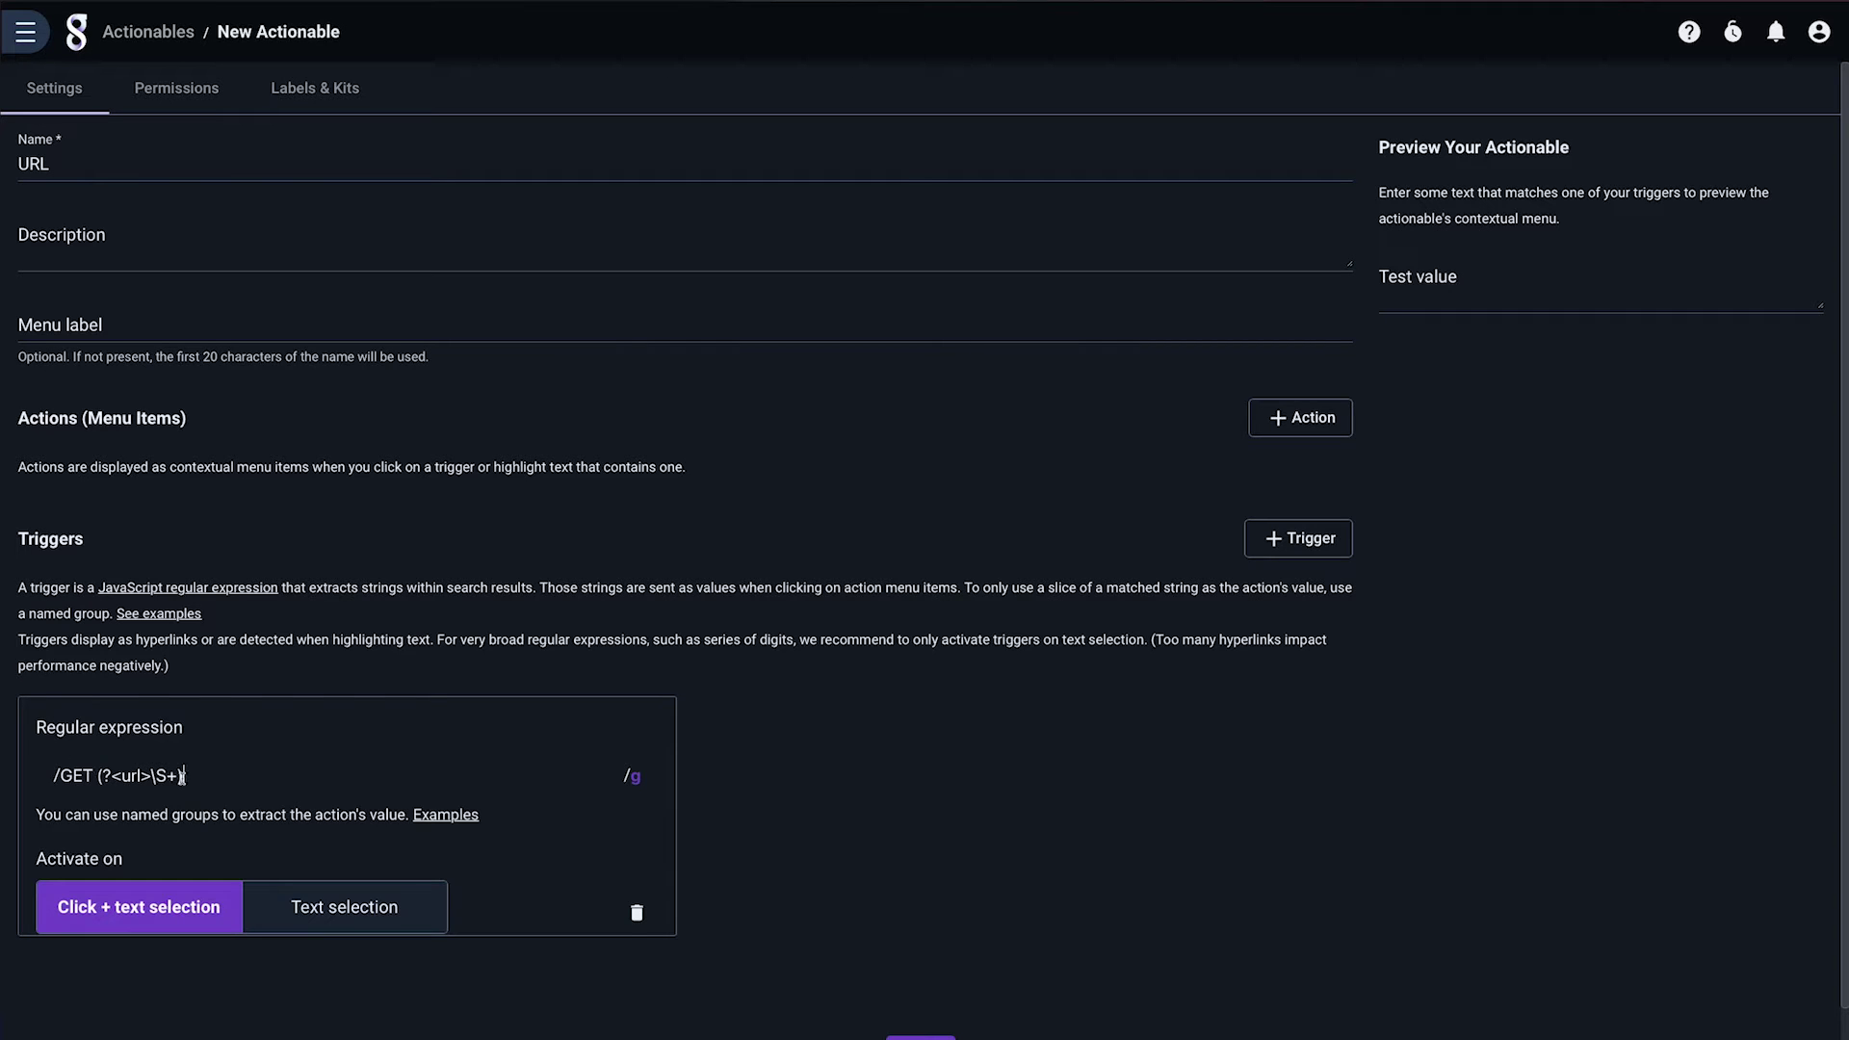
click(1309, 418)
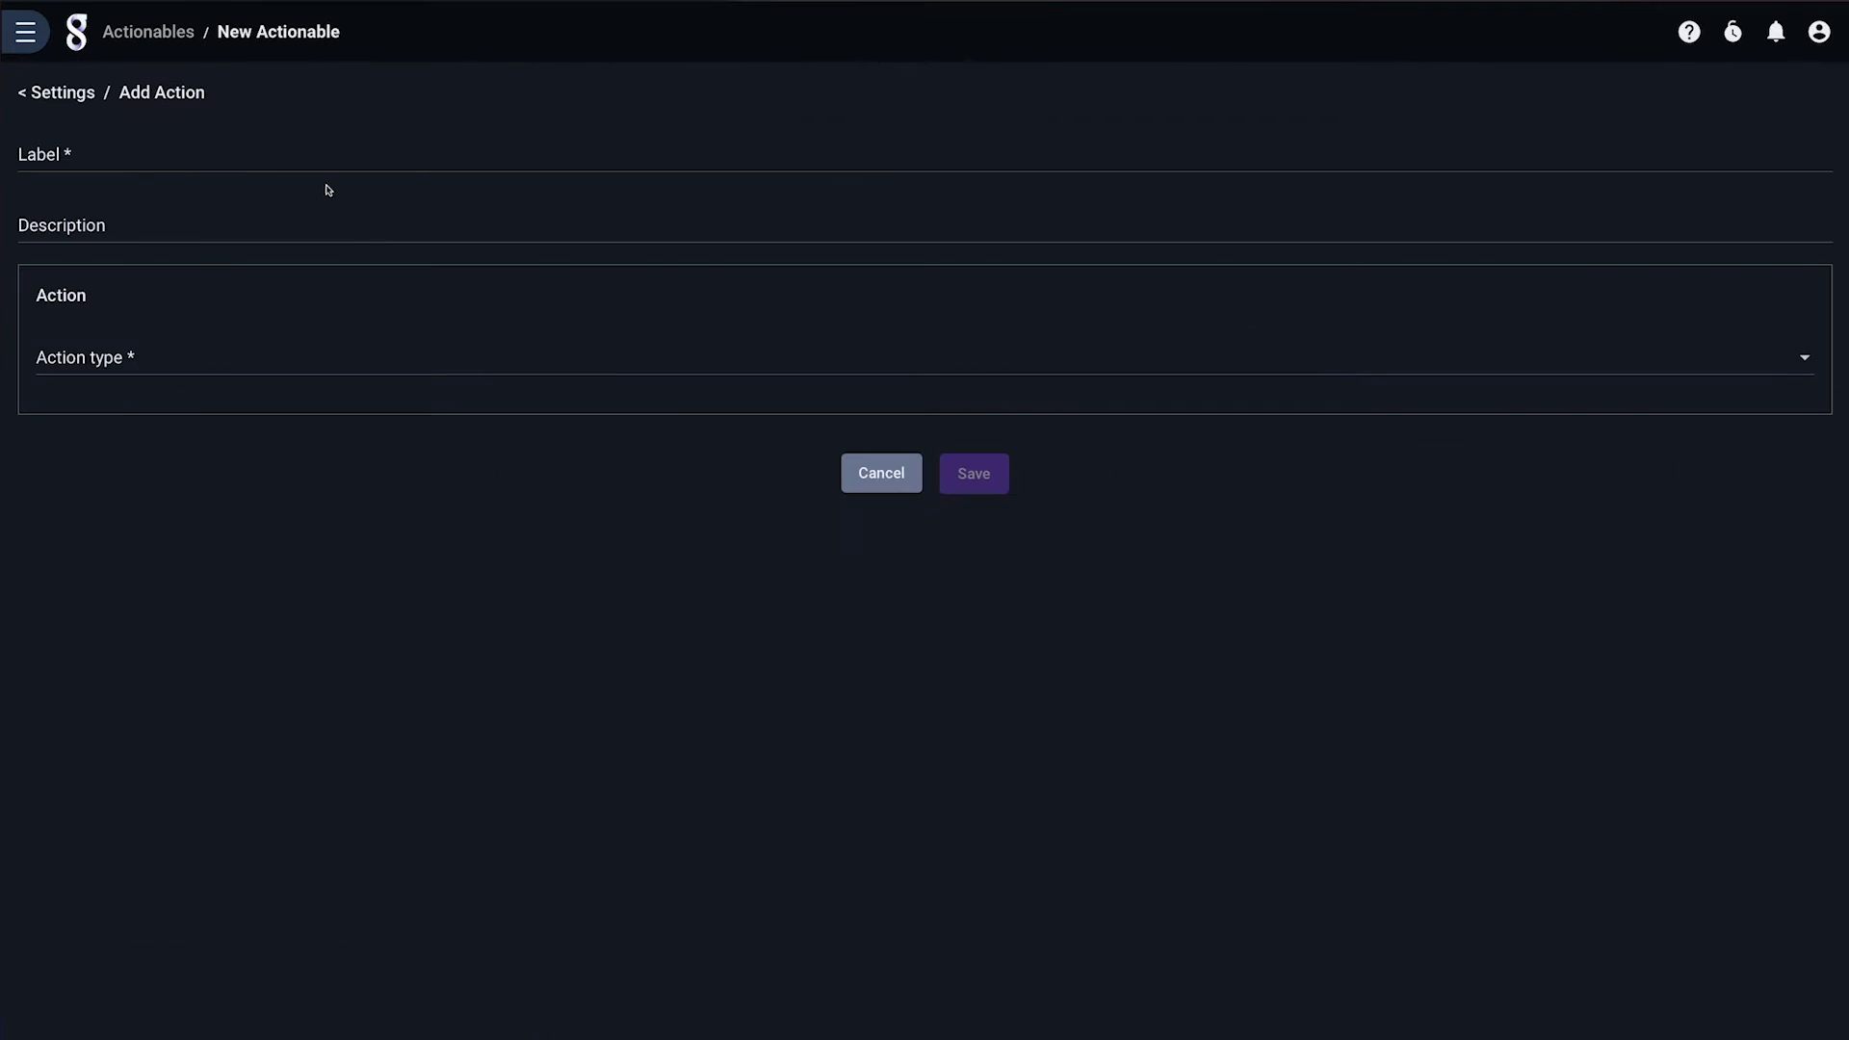
click(261, 158)
text(URL Pr)
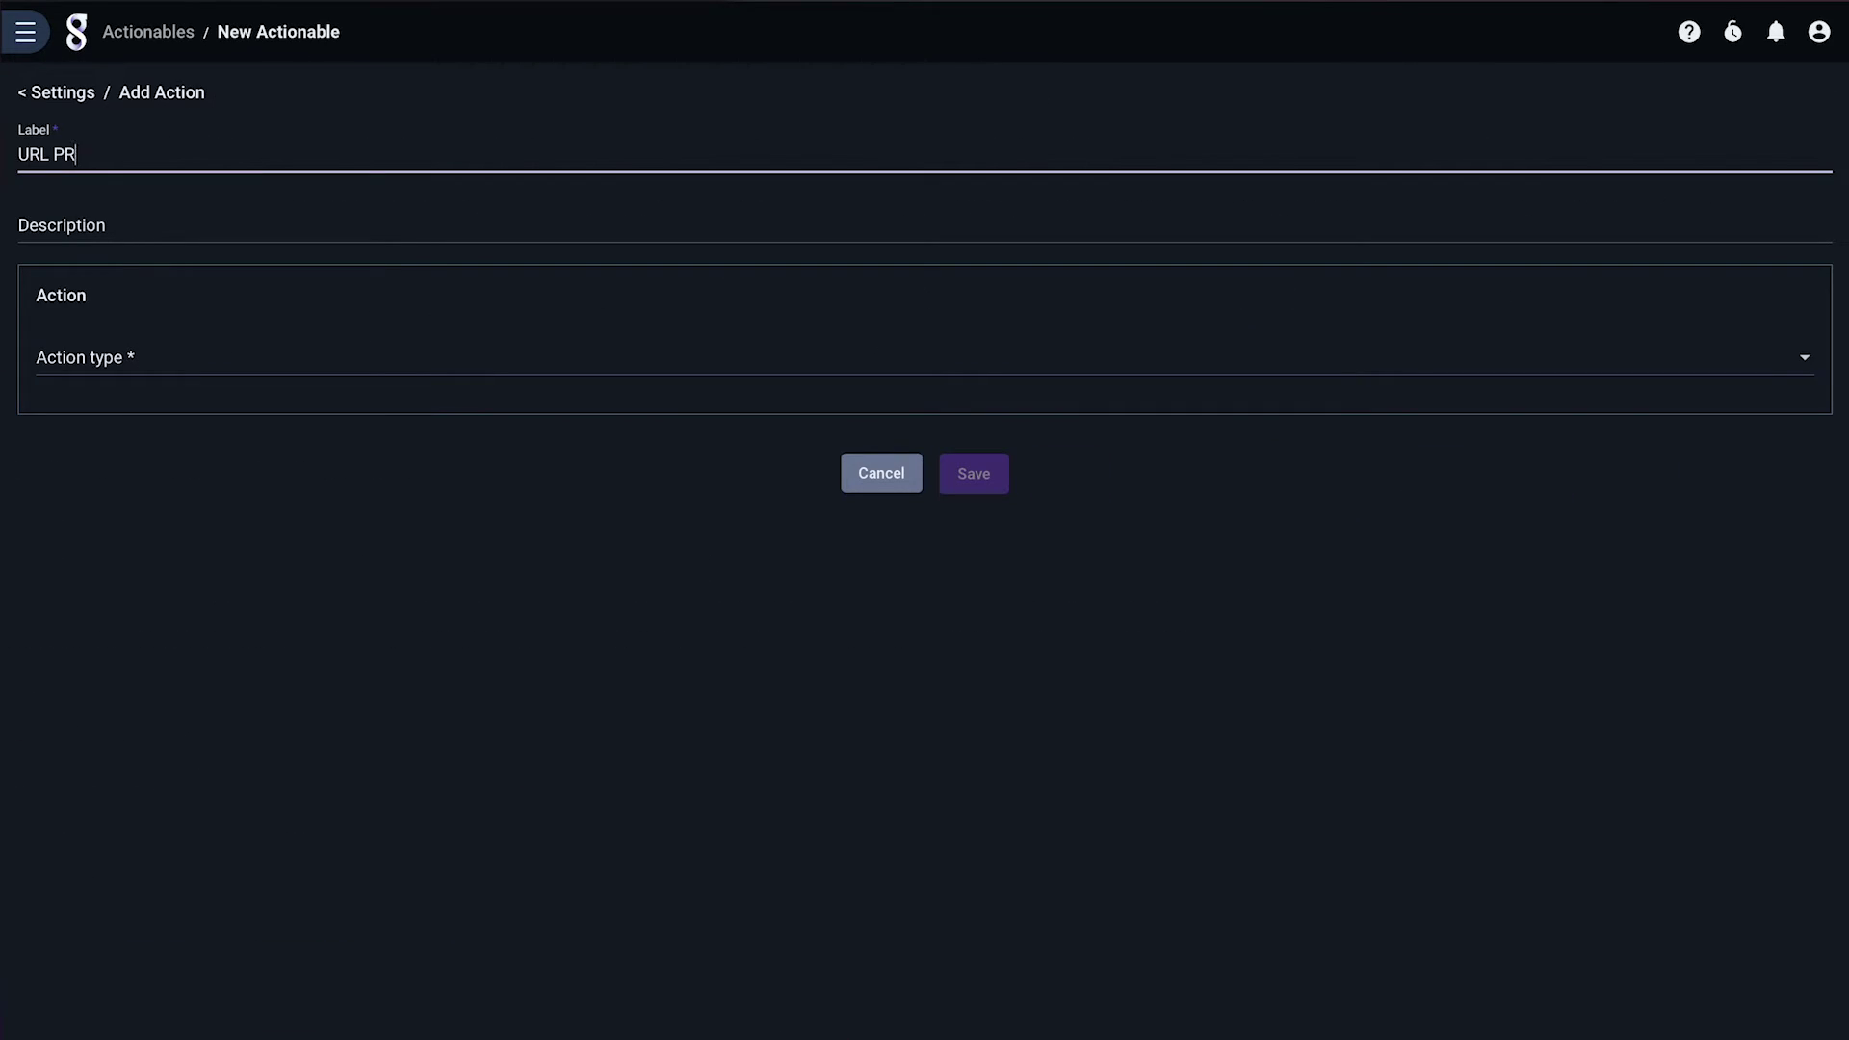
text(ev)
key(BackSpace)
key(BackSpace)
text(eview)
click(134, 370)
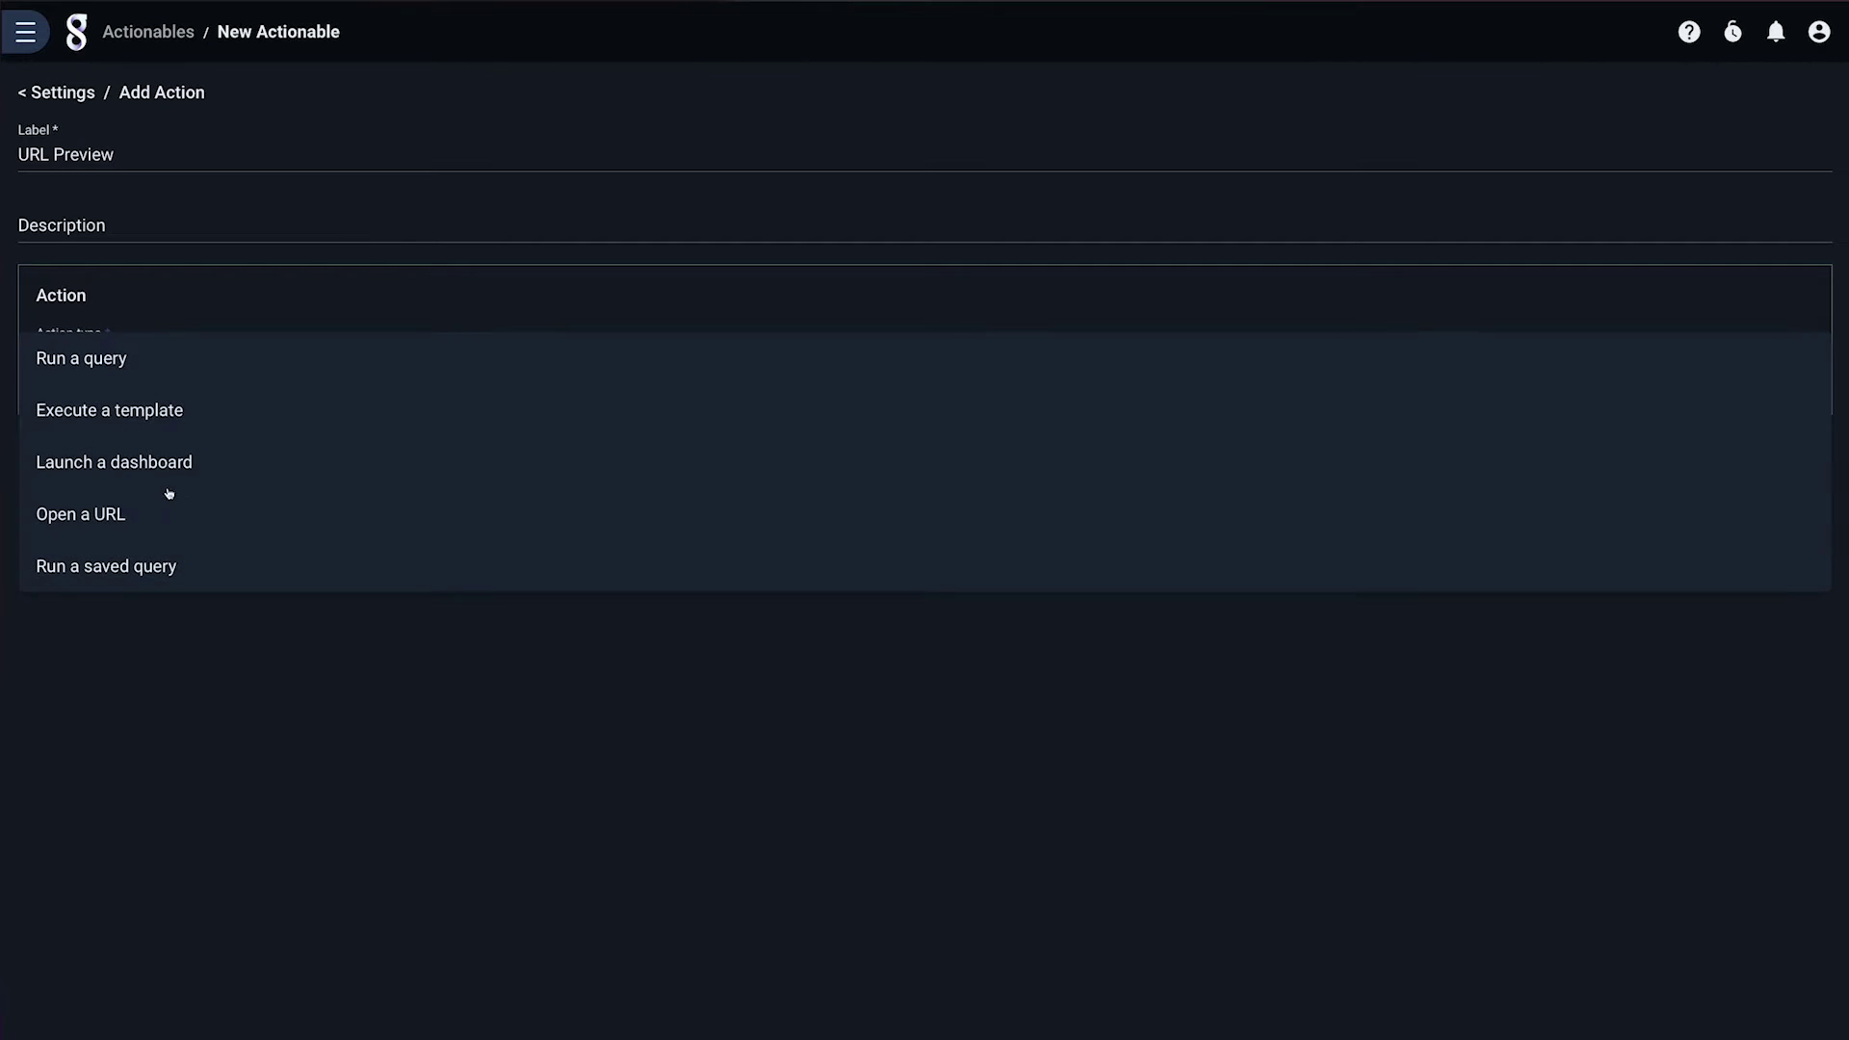
click(158, 511)
scroll(170, 727, down, 2)
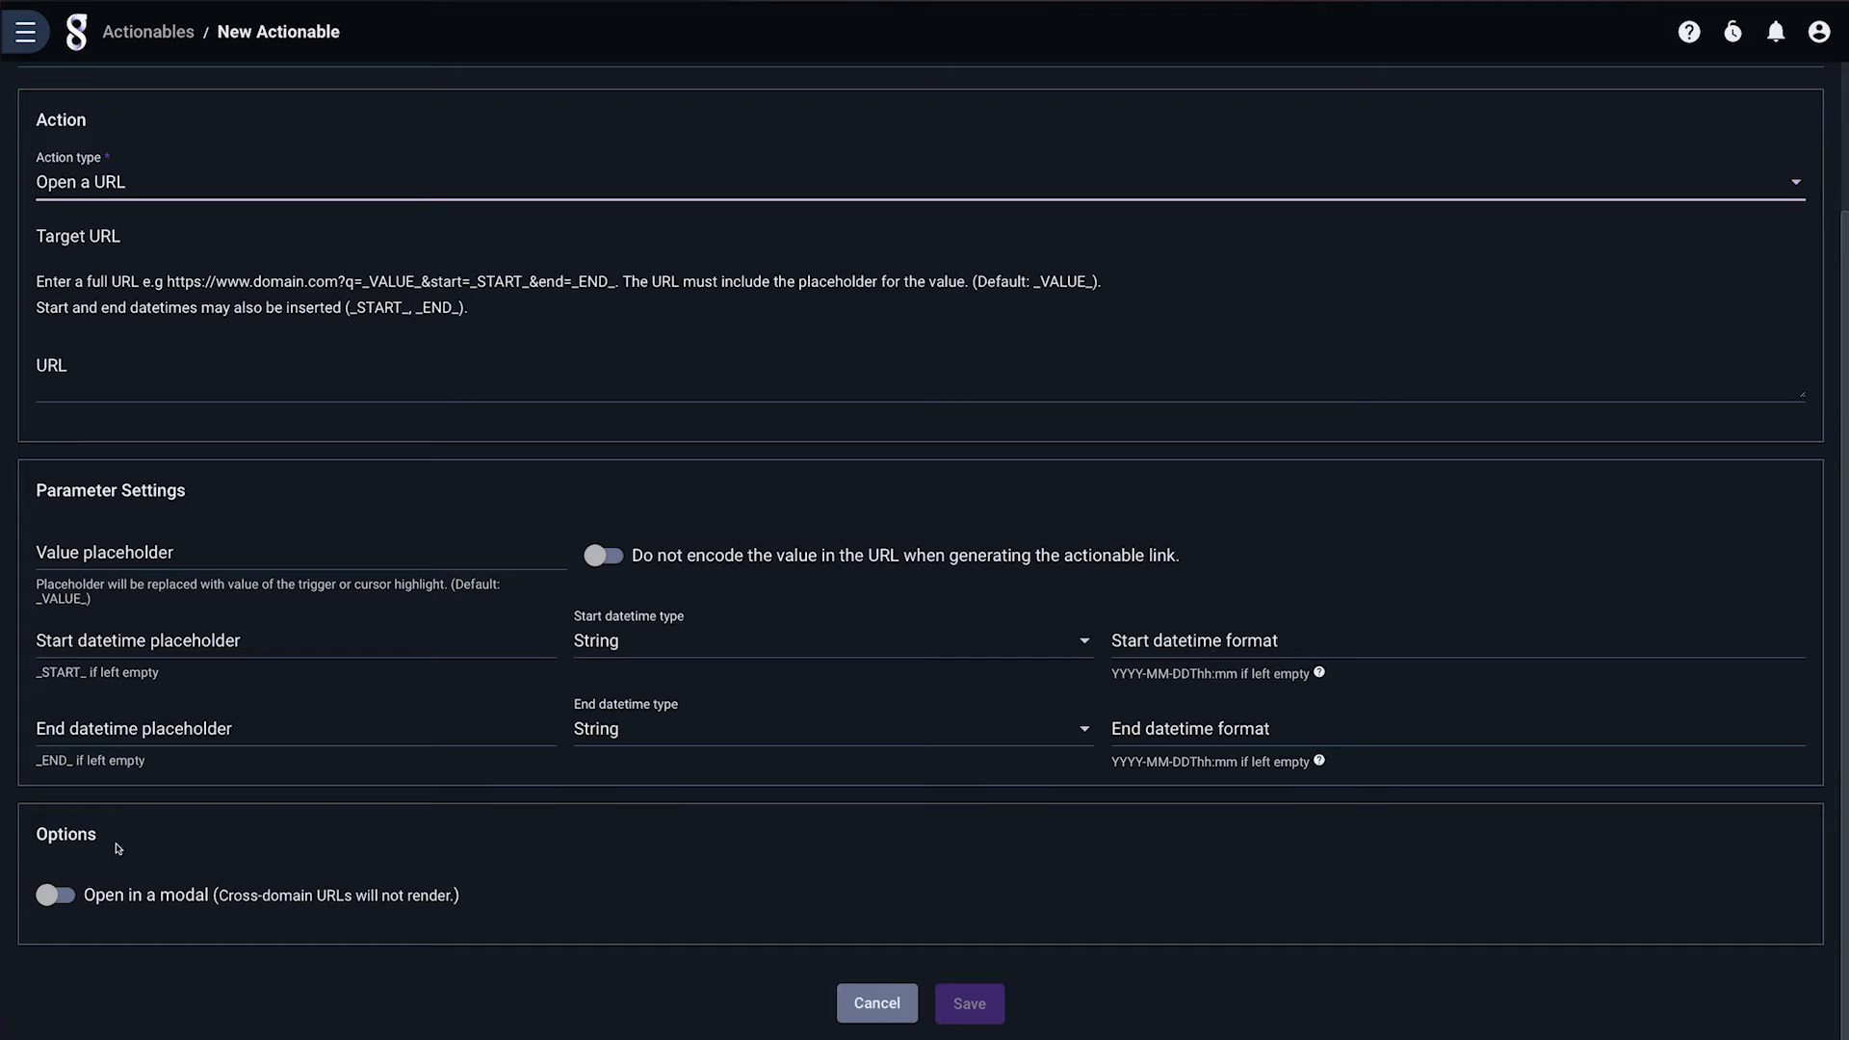
click(58, 894)
scroll(123, 868, up, 2)
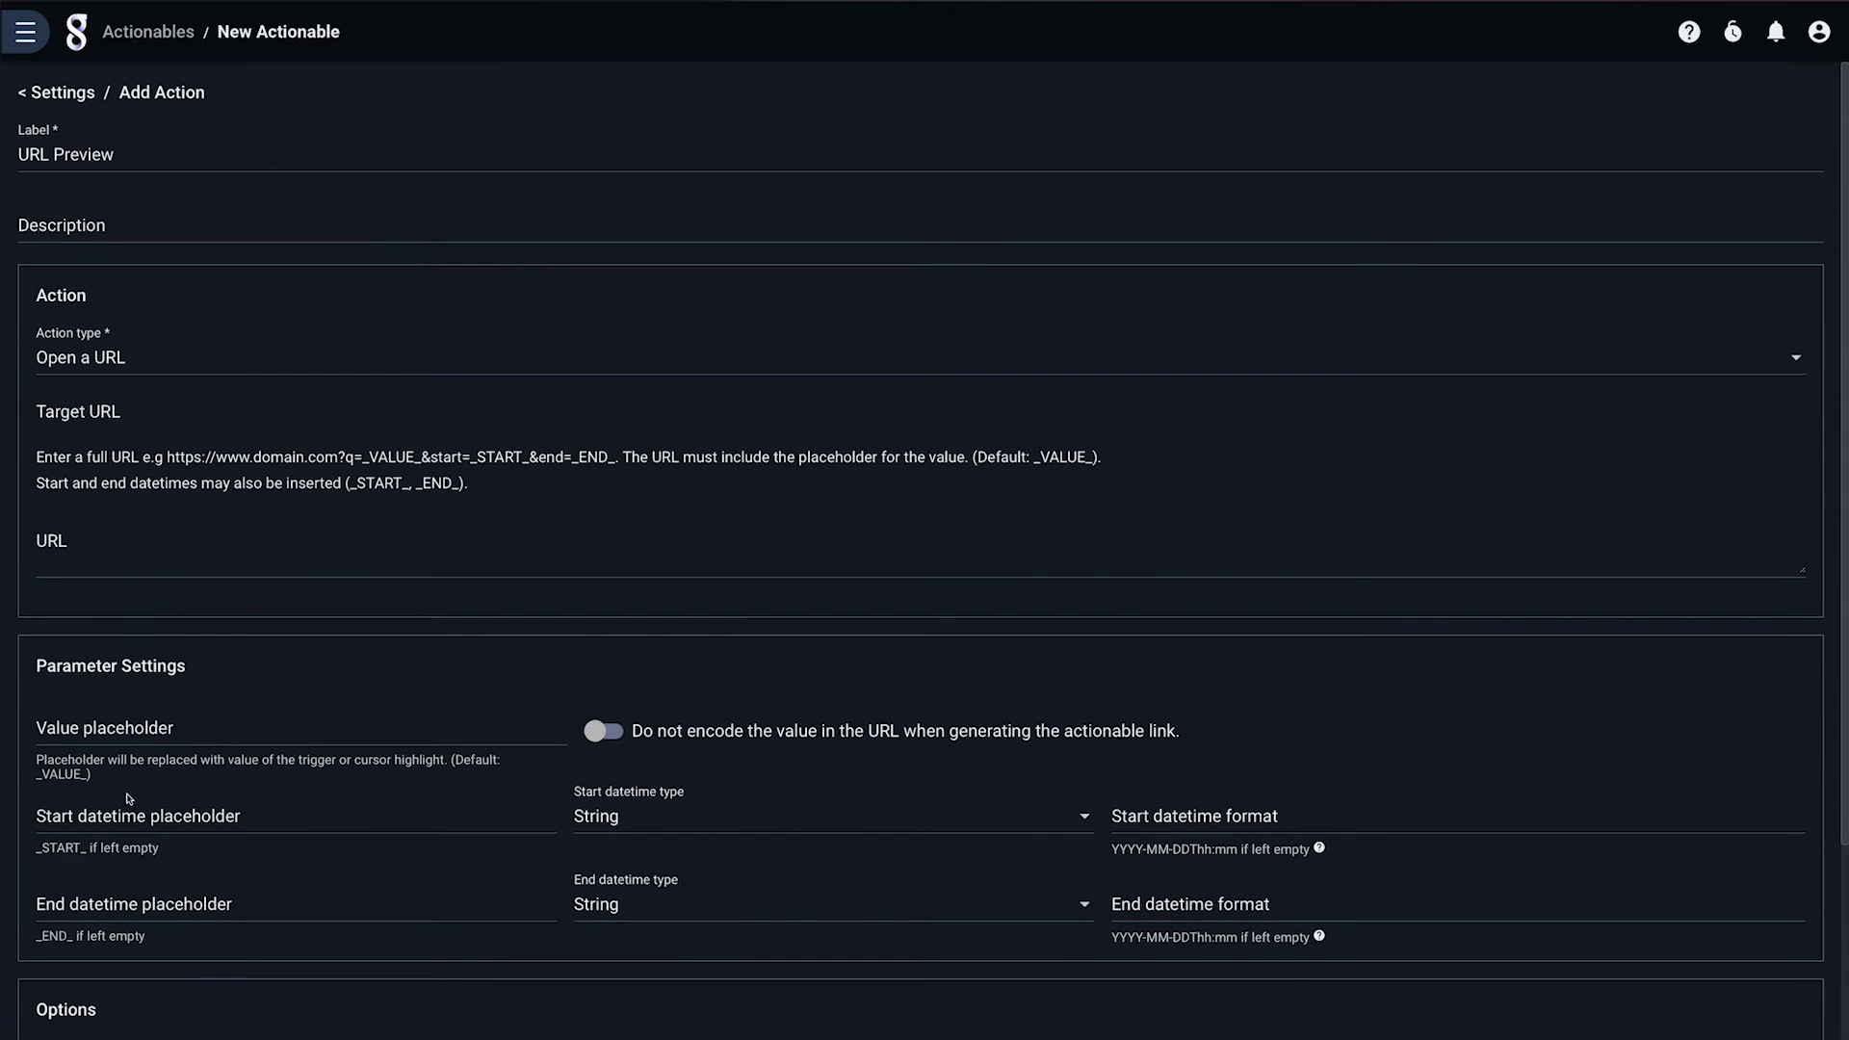
click(143, 570)
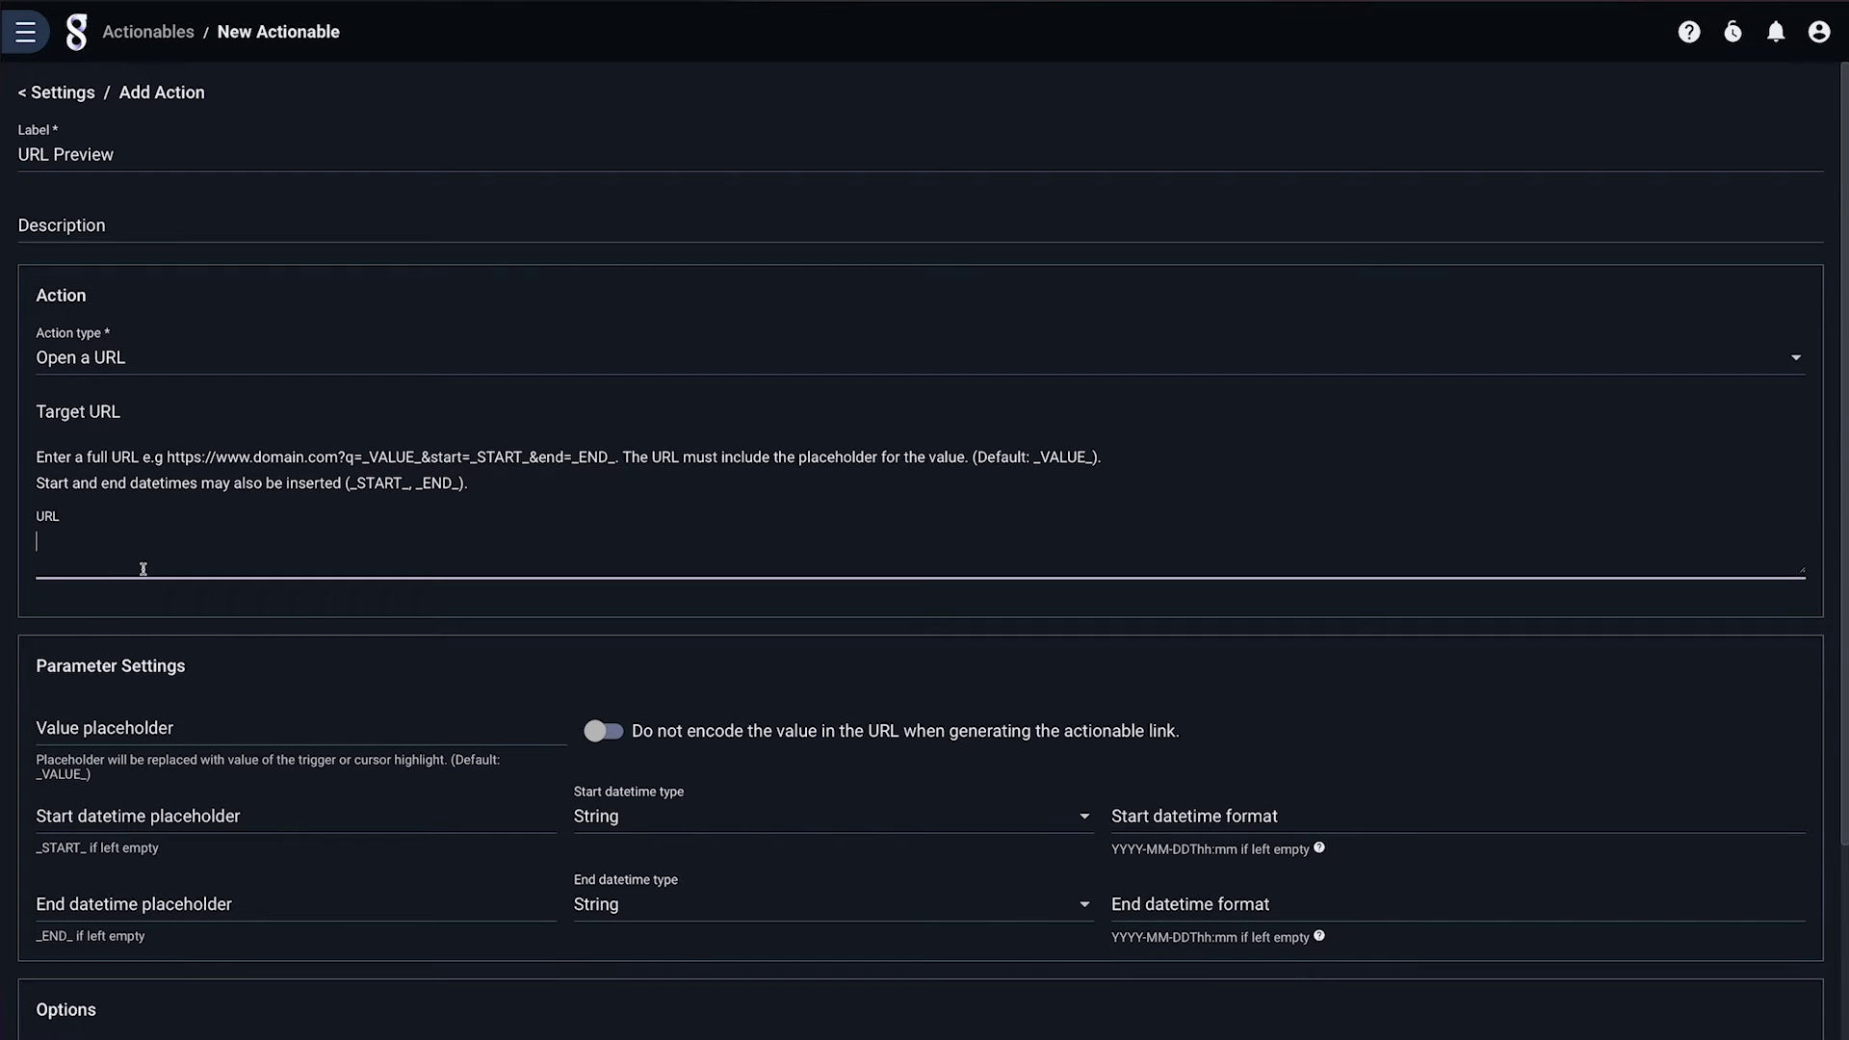
text(https://do)
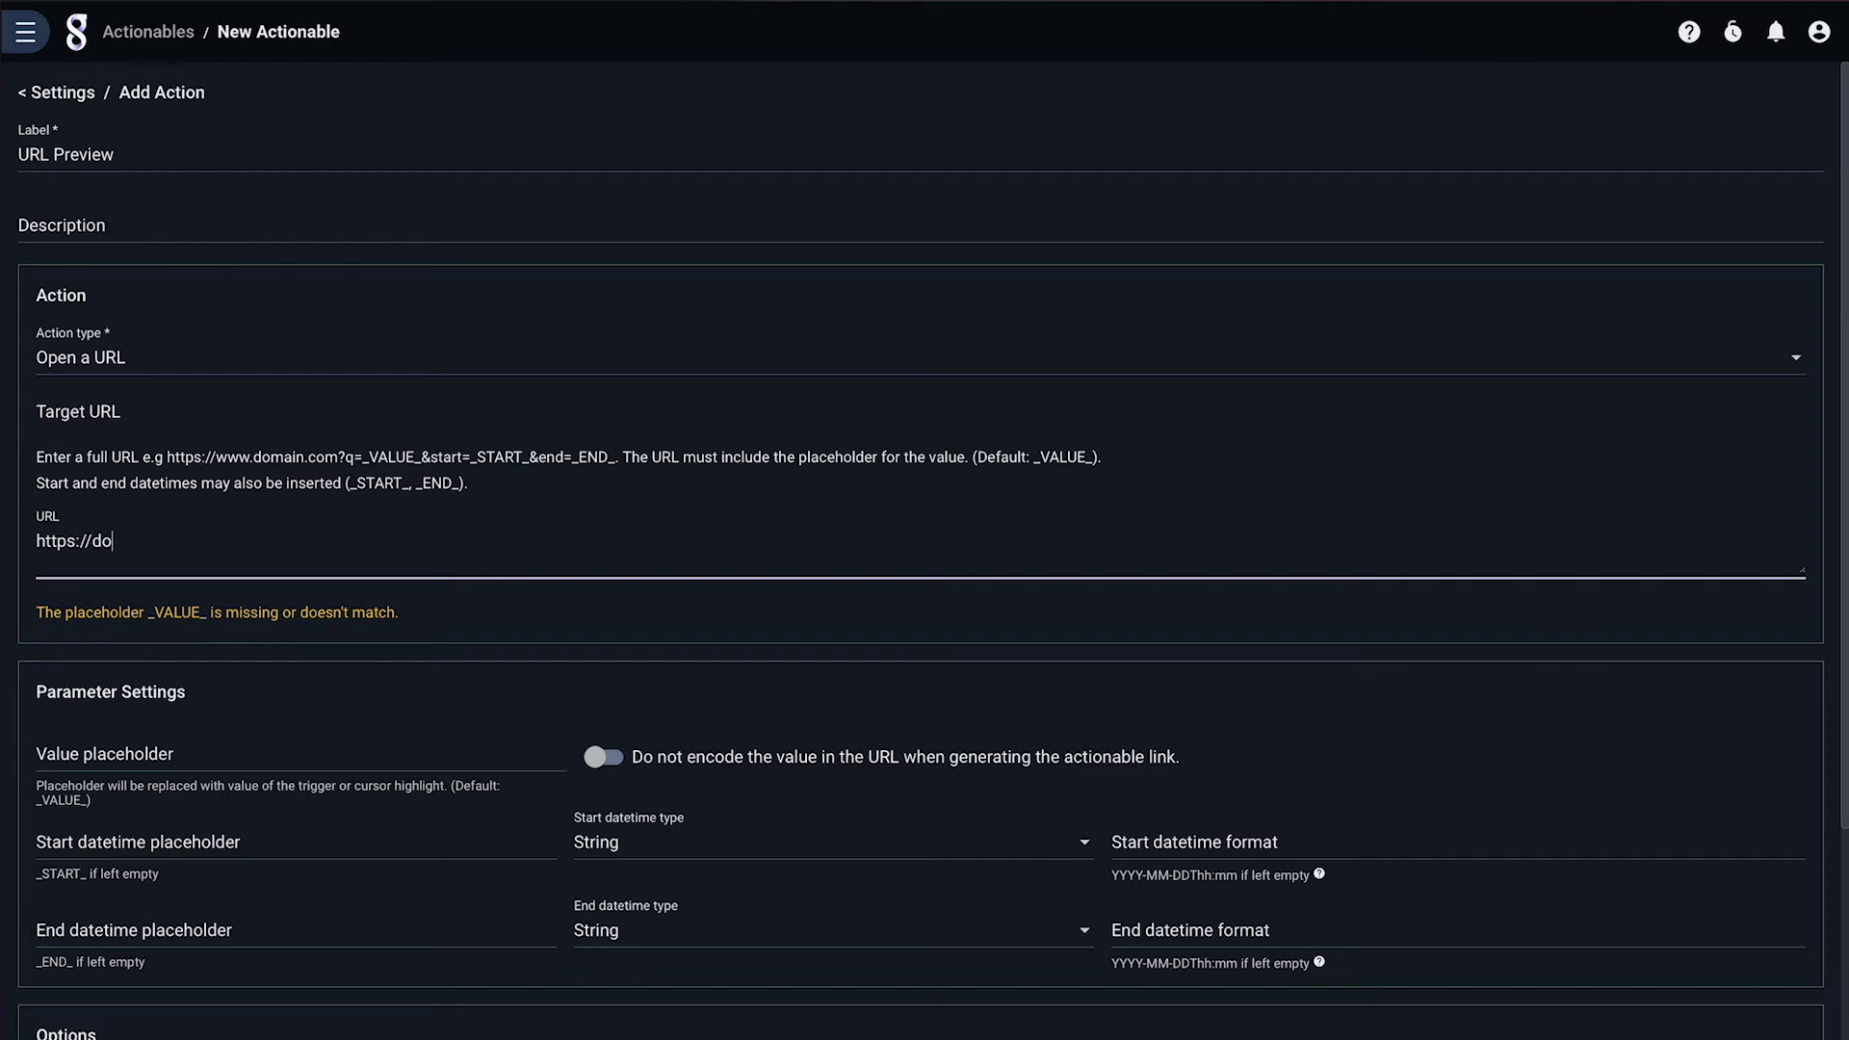
text(cs.gravwell.i)
text(o/_VALUE_)
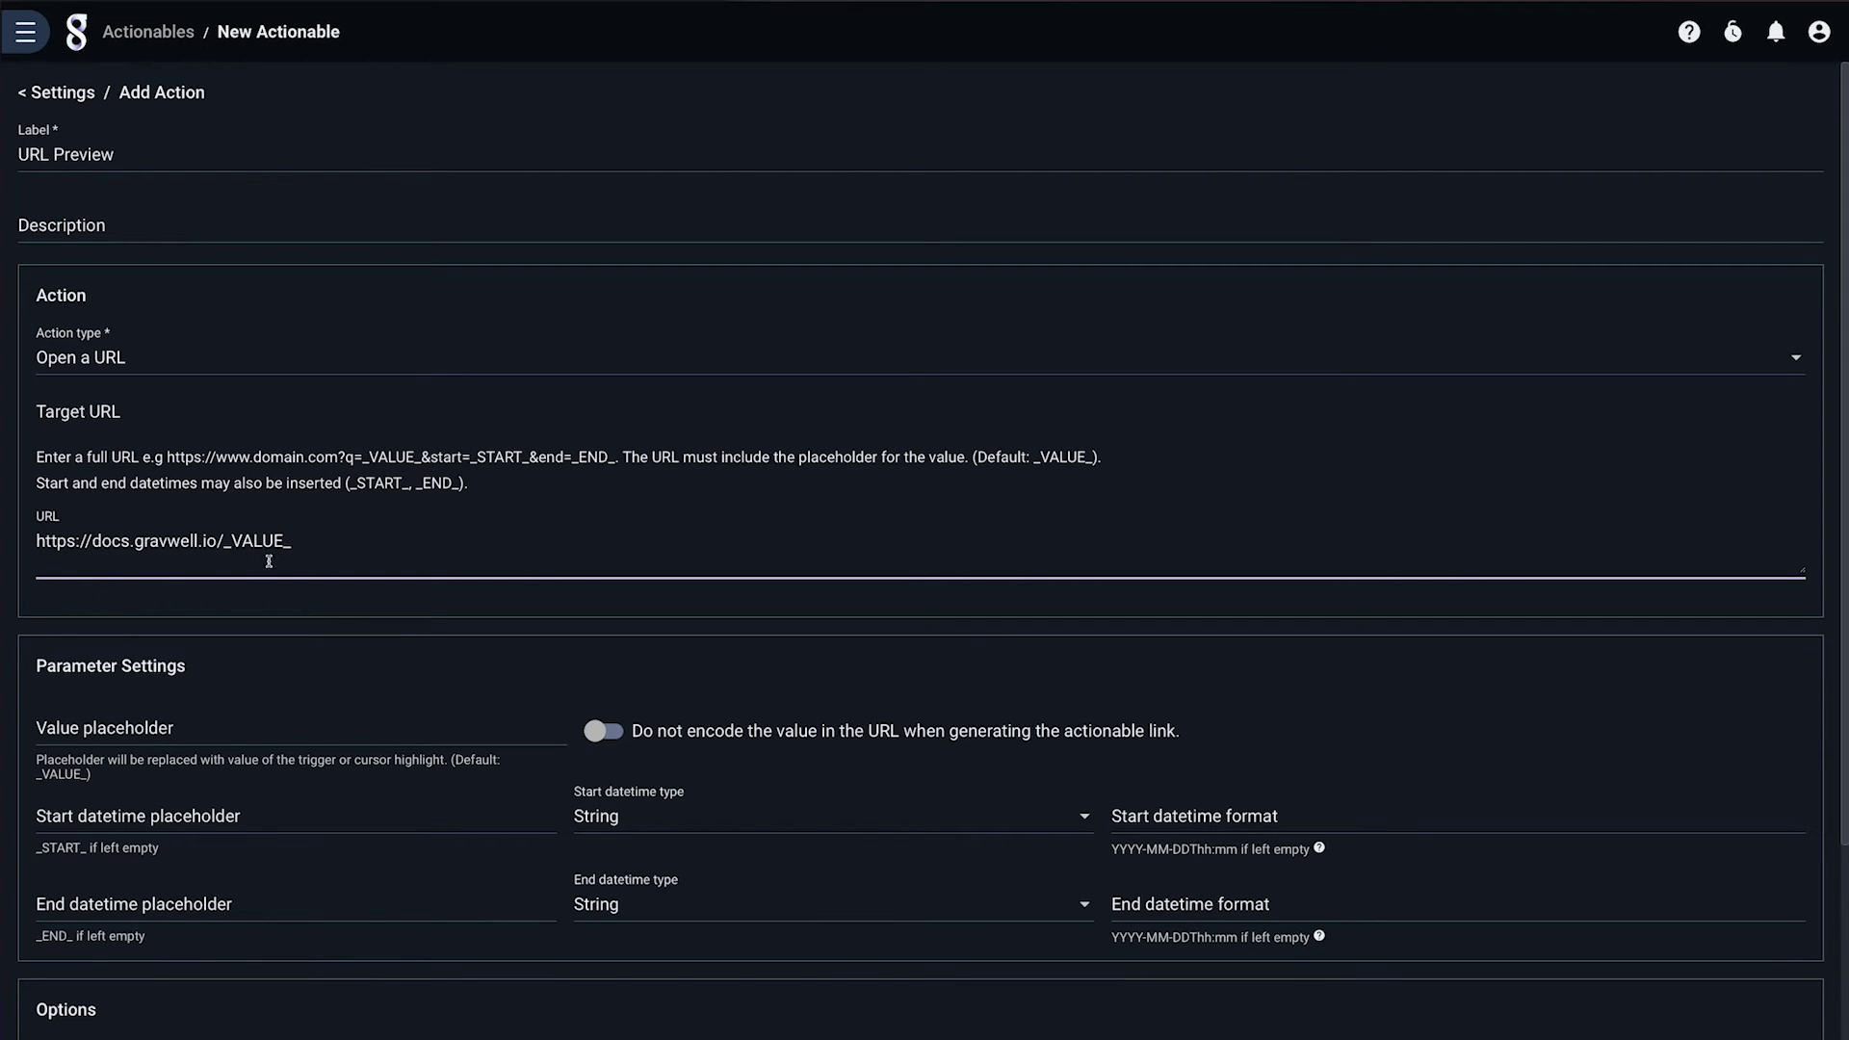
scroll(354, 560, down, 3)
click(967, 1001)
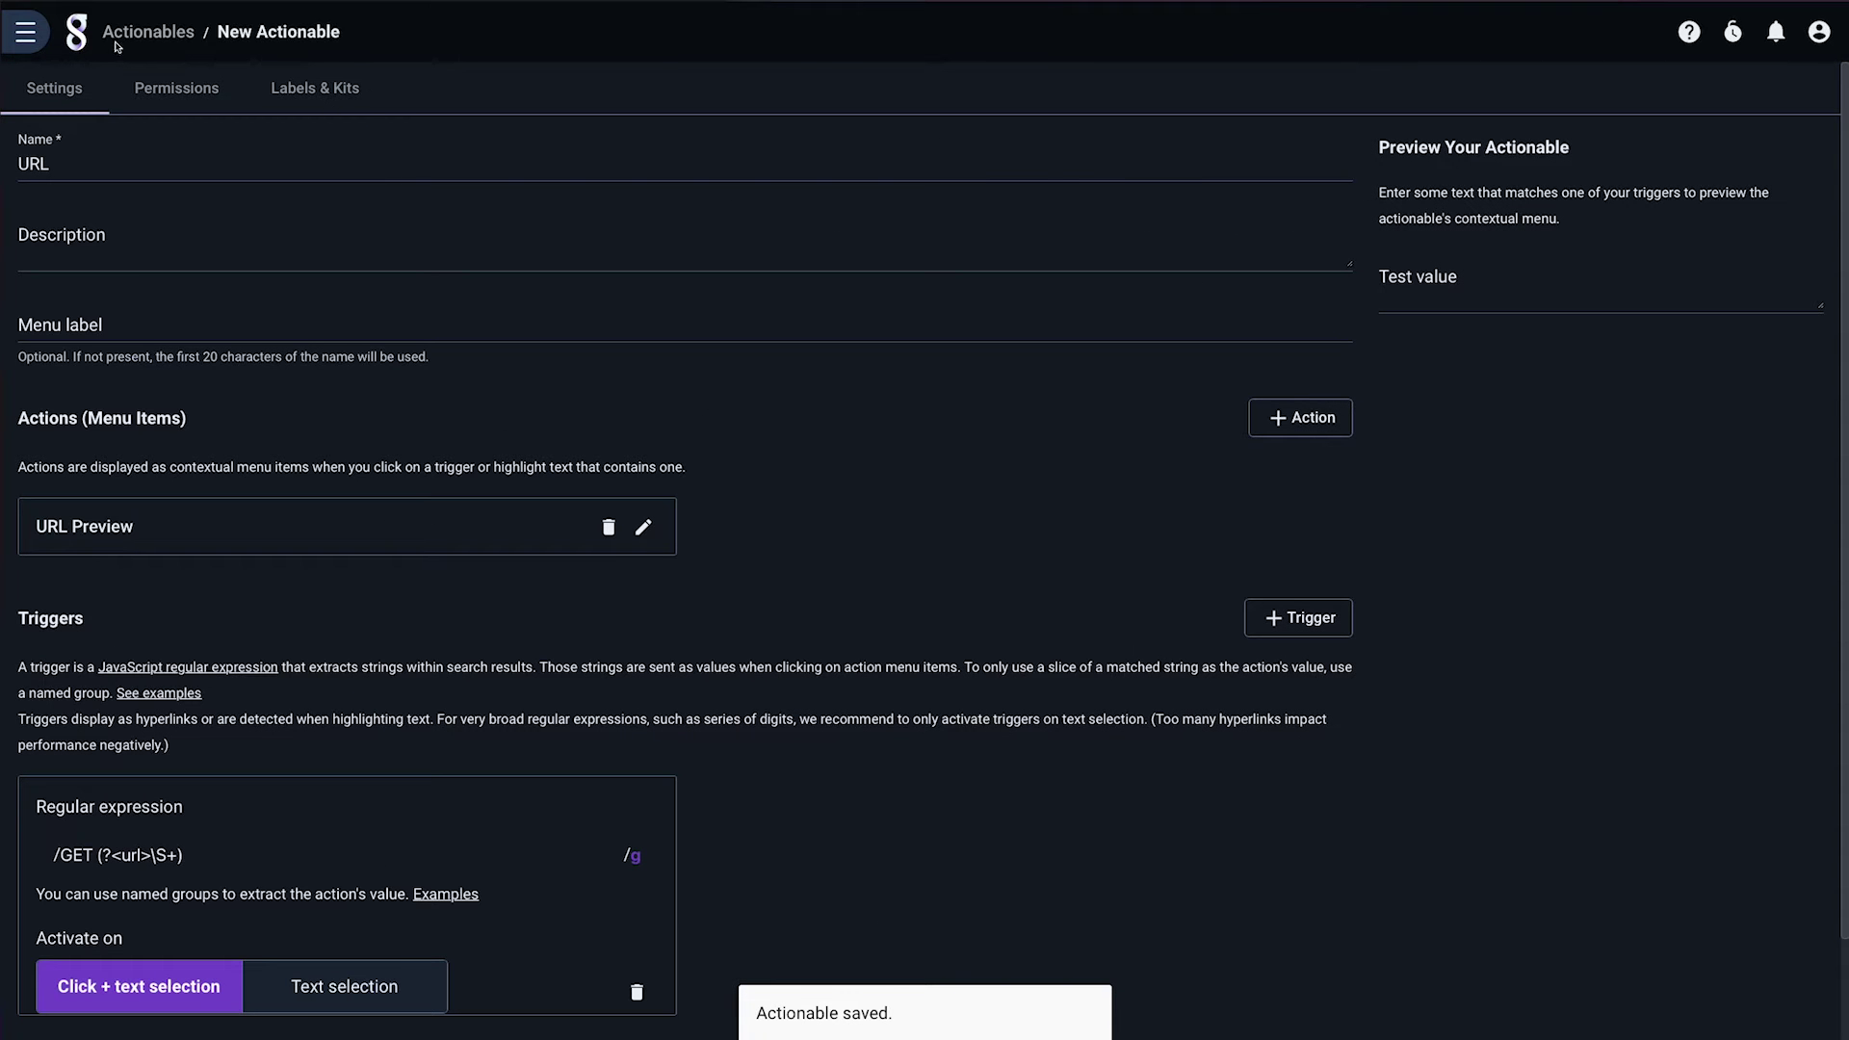
Leave the actionable editor and run a new tag=apache query.
click(77, 31)
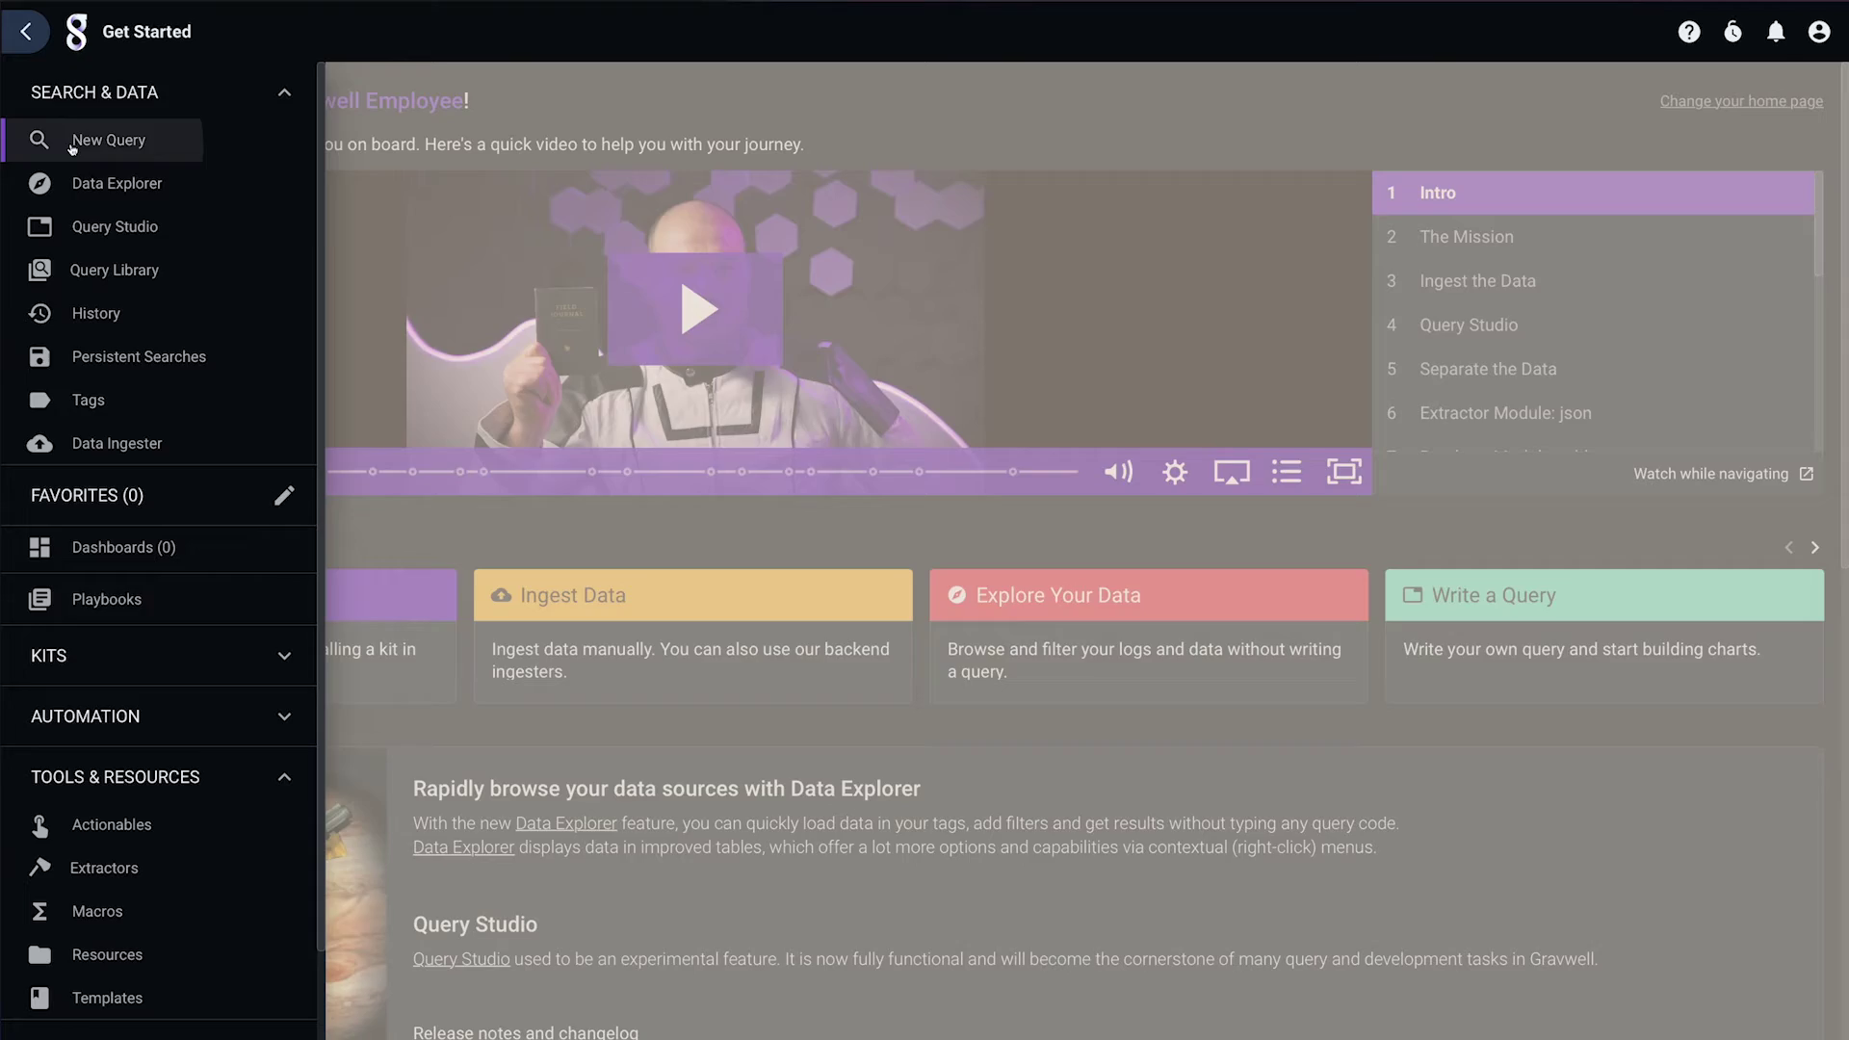
click(72, 140)
text(tag=apache)
key(Return)
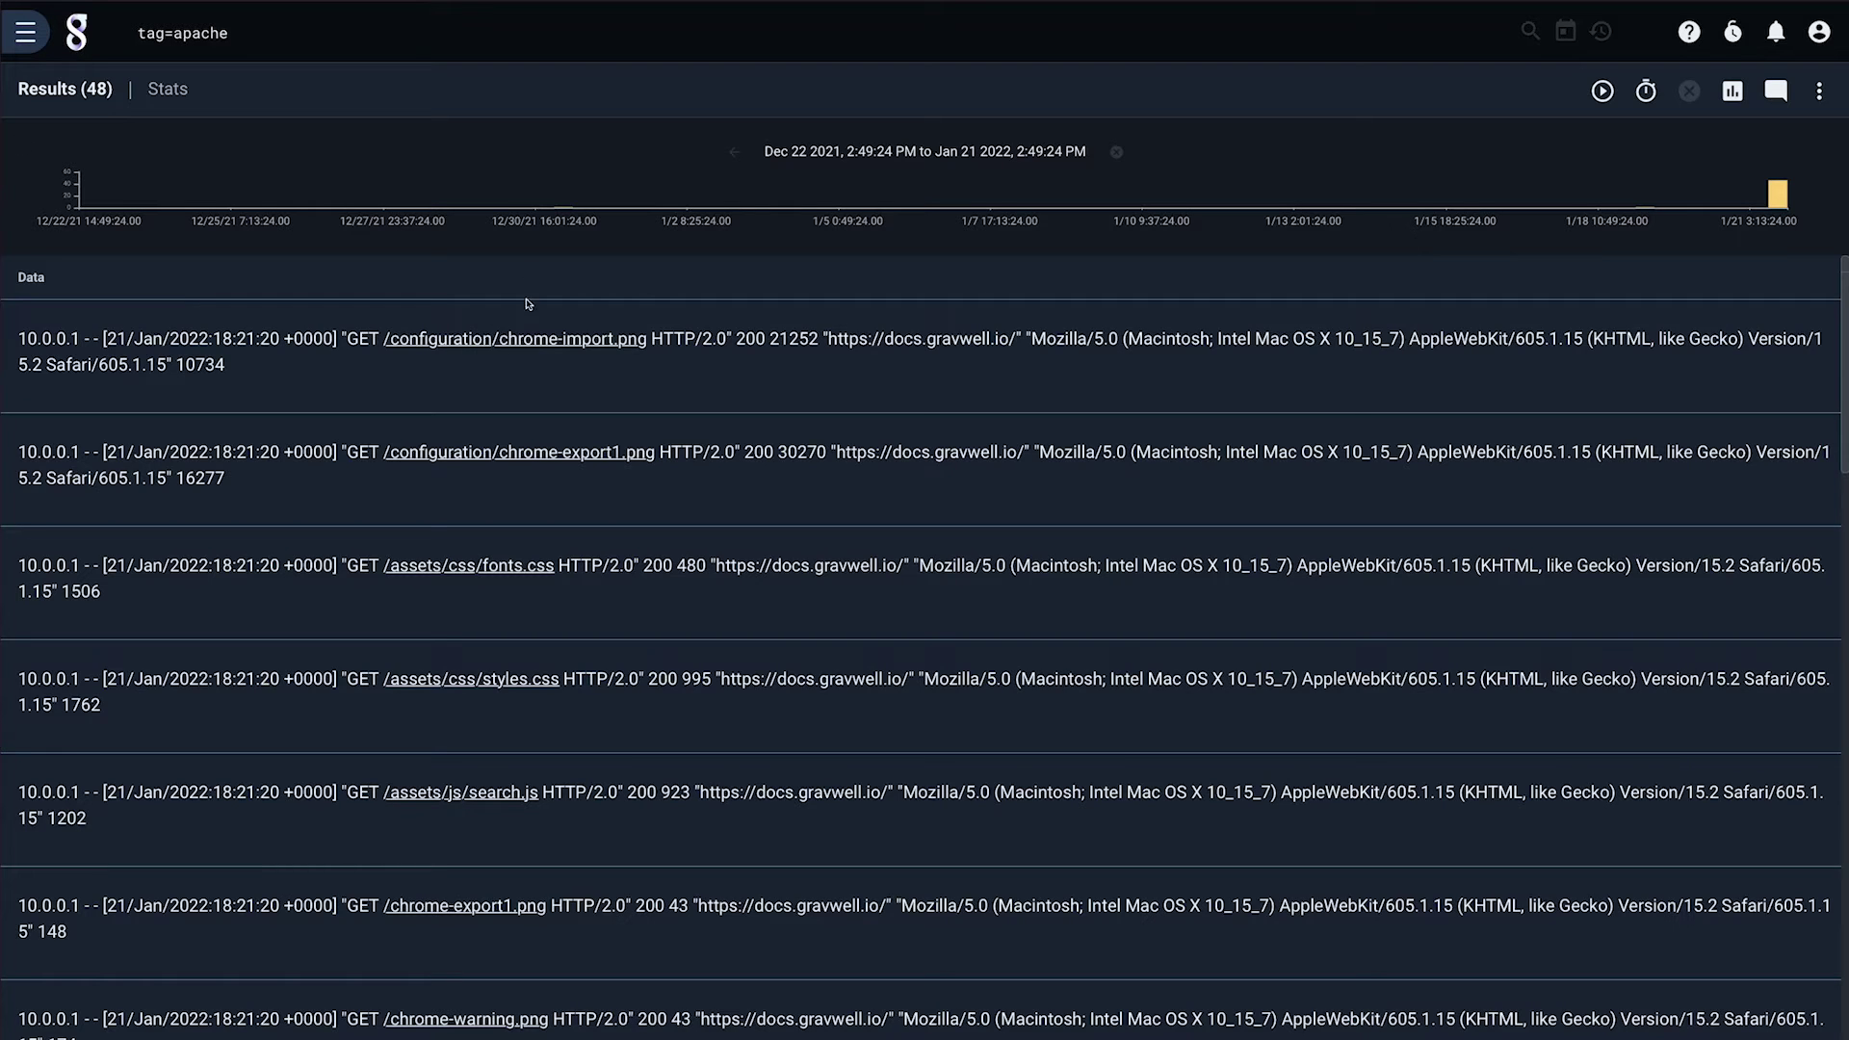
Preview the chrome-import.png URL with URL Preview, then close the preview modal.
click(523, 341)
mouse_move(571, 415)
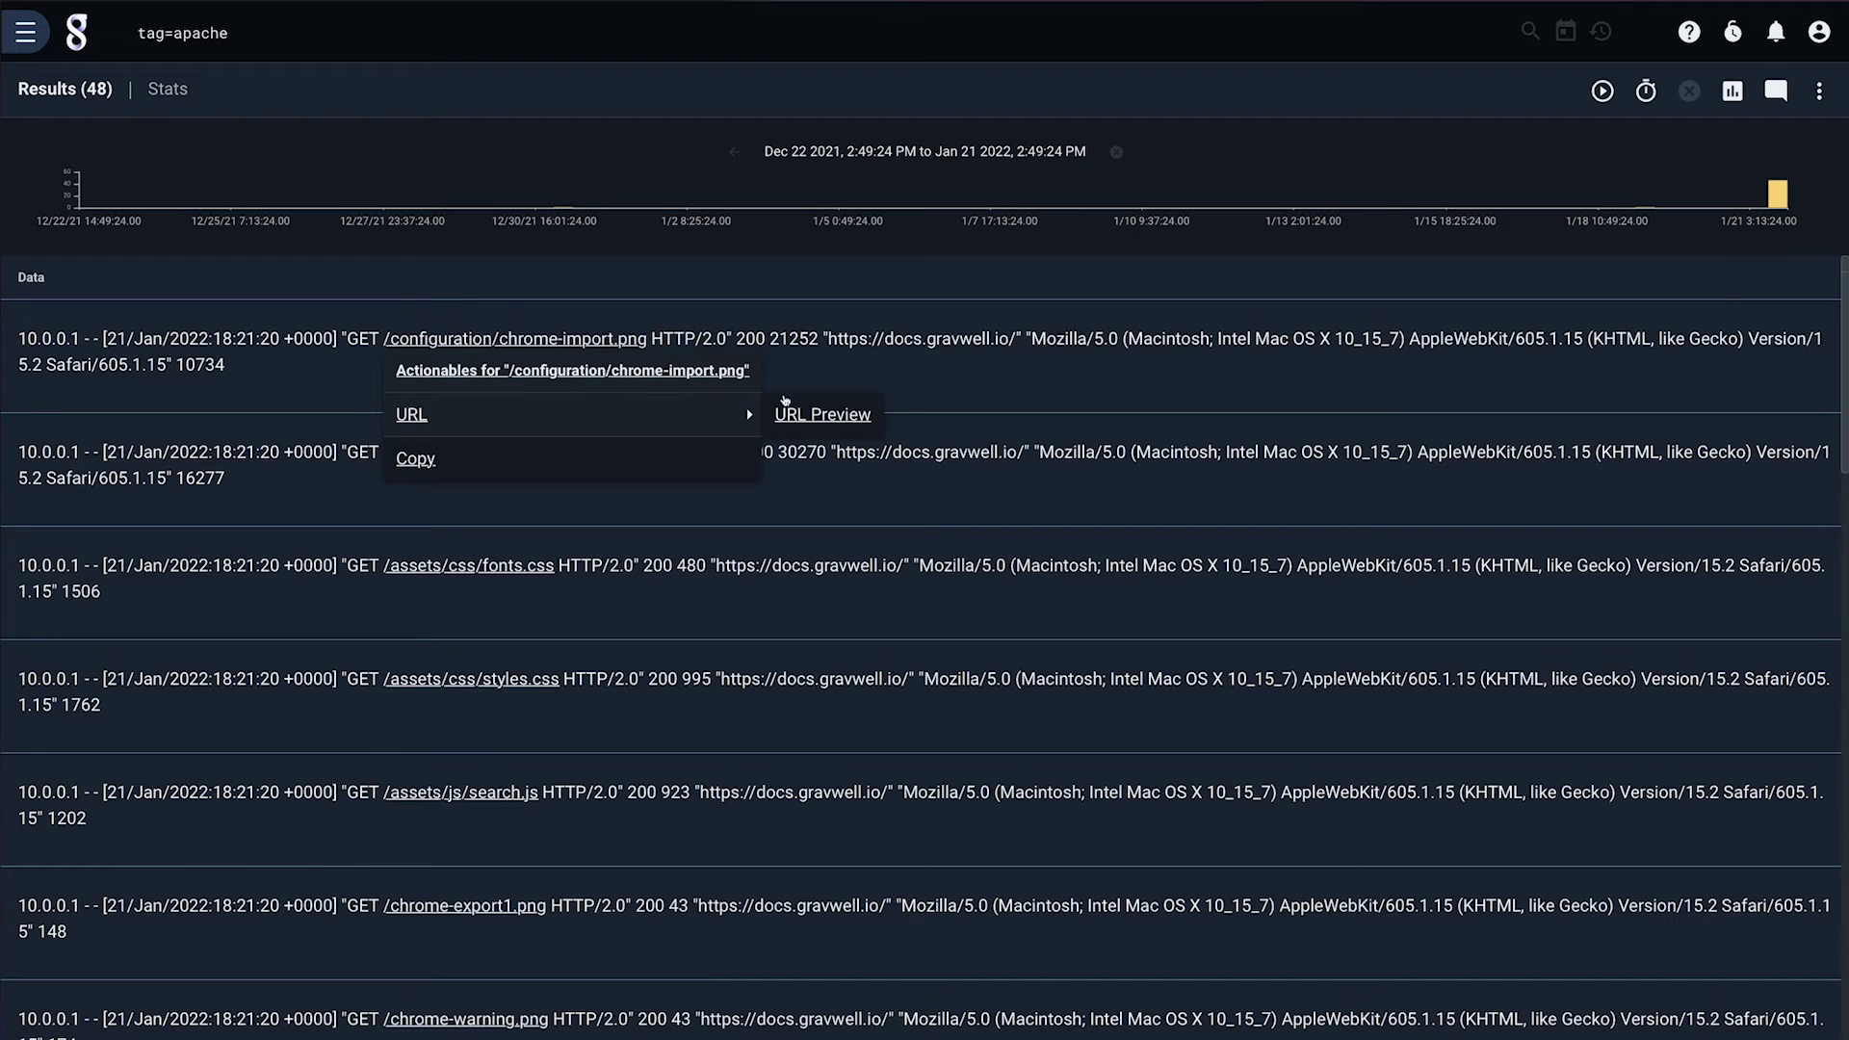
click(820, 414)
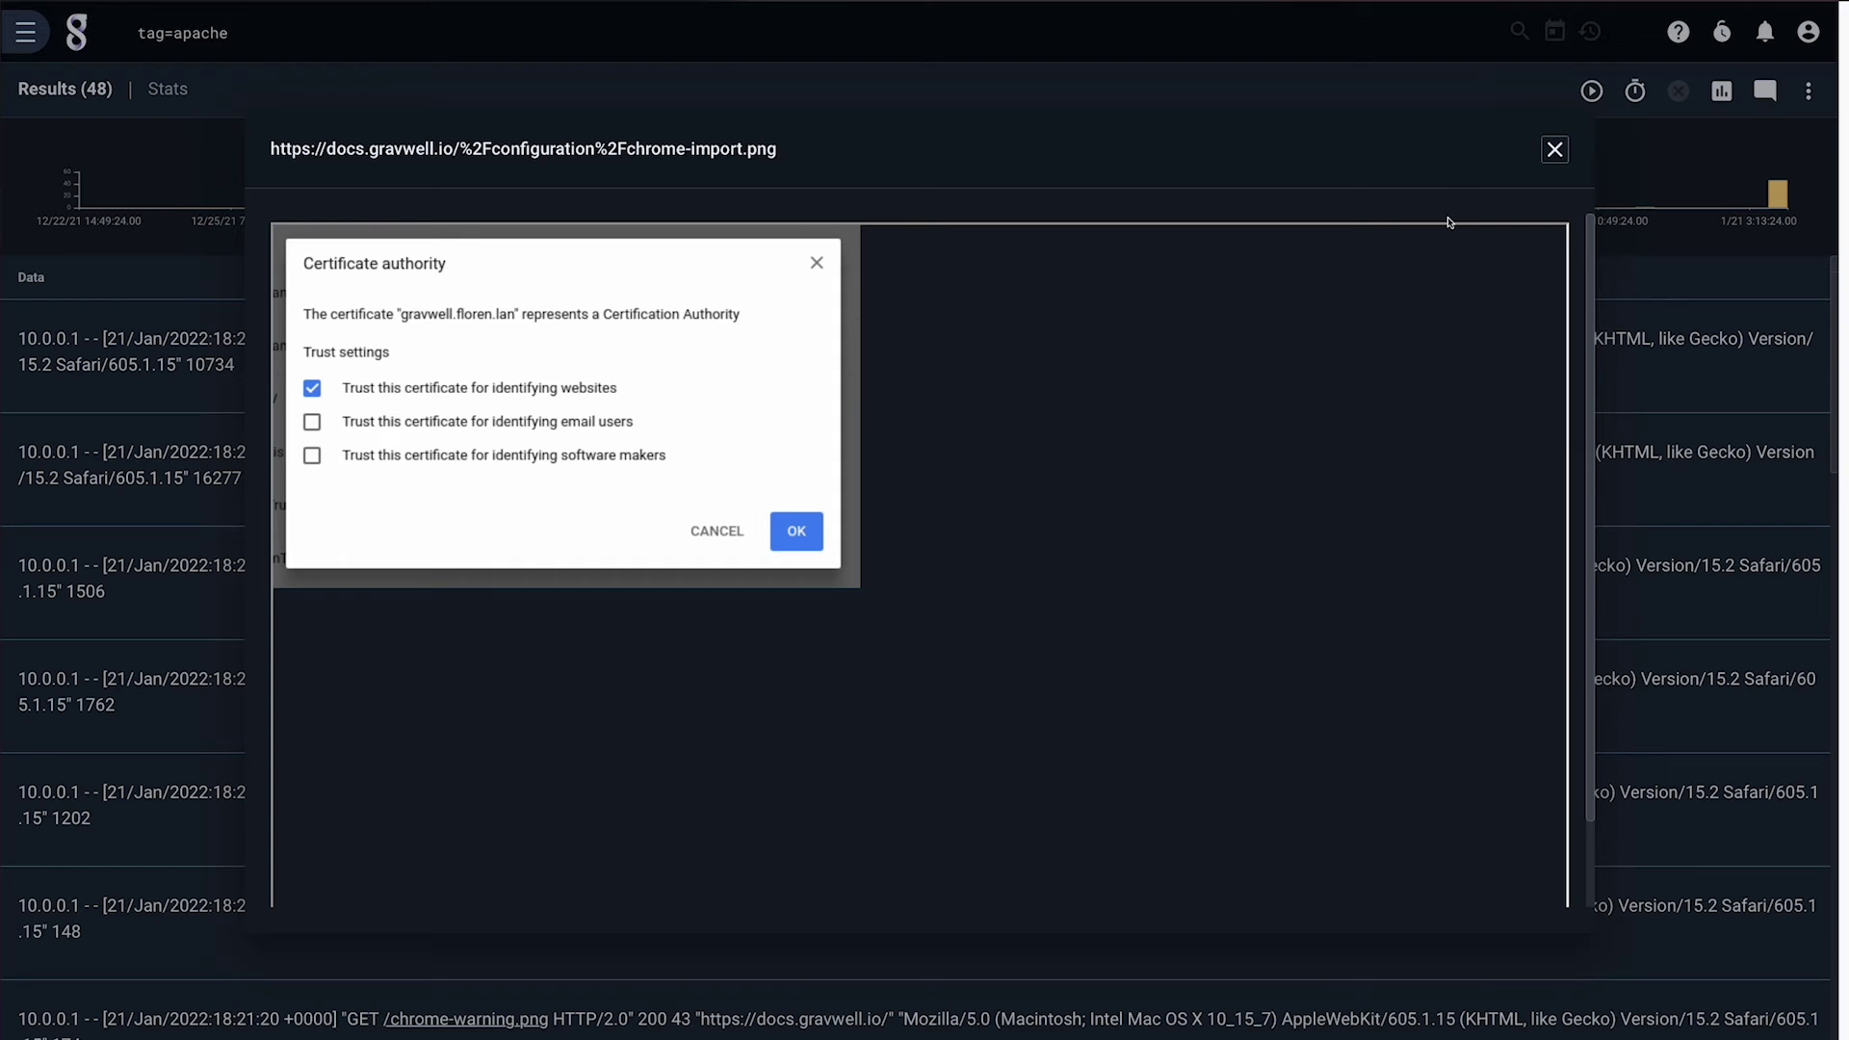
click(1552, 150)
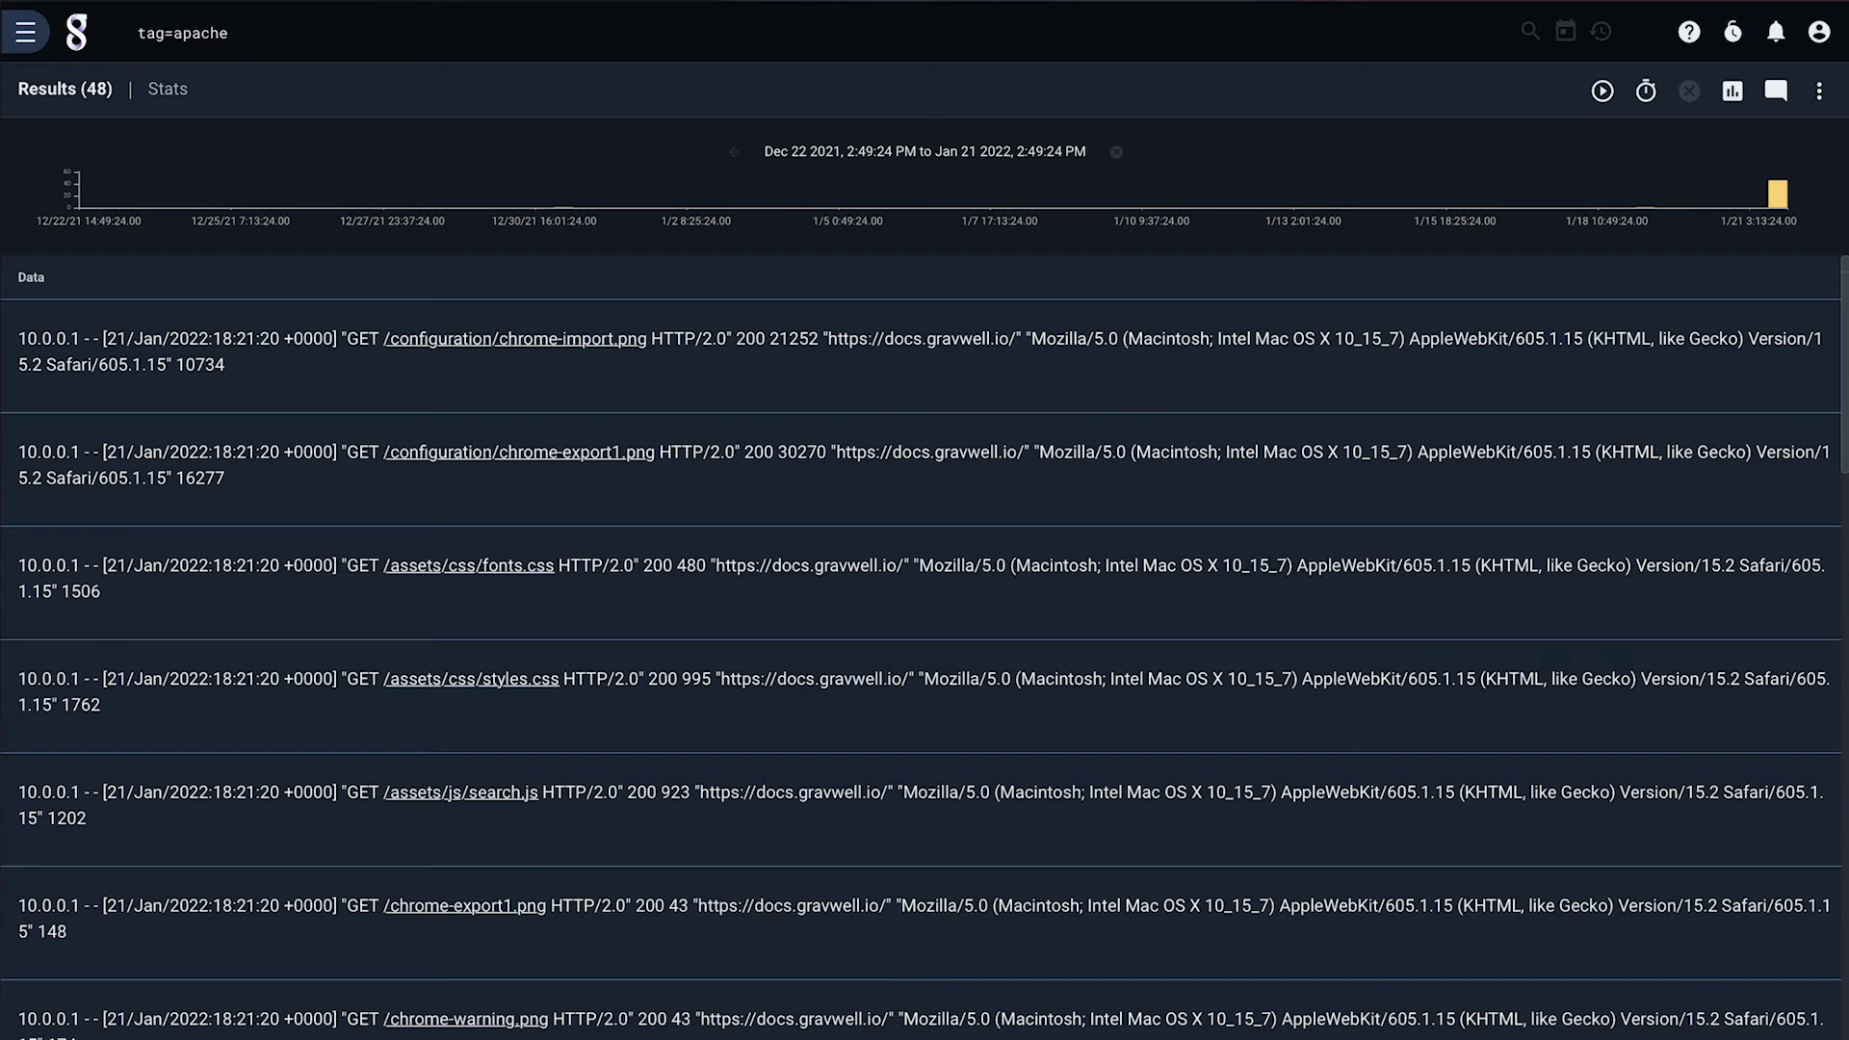
Open the URL actionable from the Actionables list for editing.
click(22, 39)
click(120, 815)
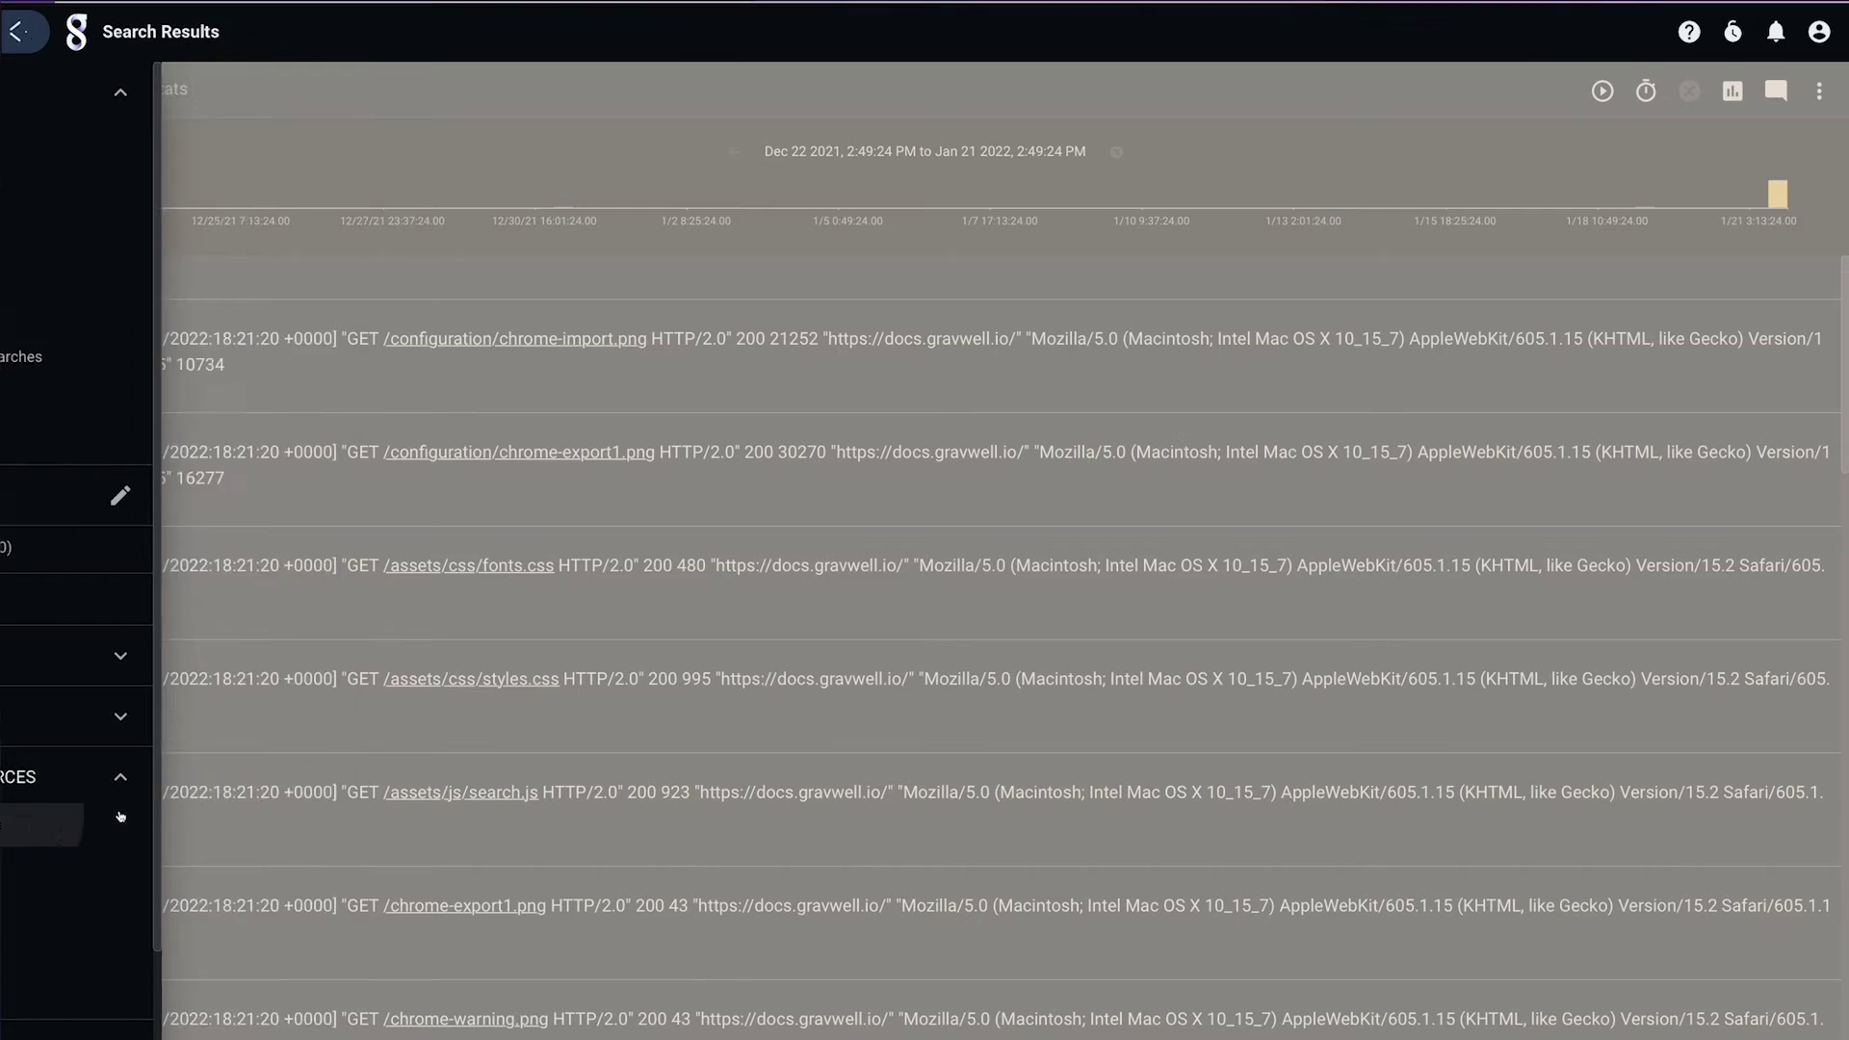
click(100, 343)
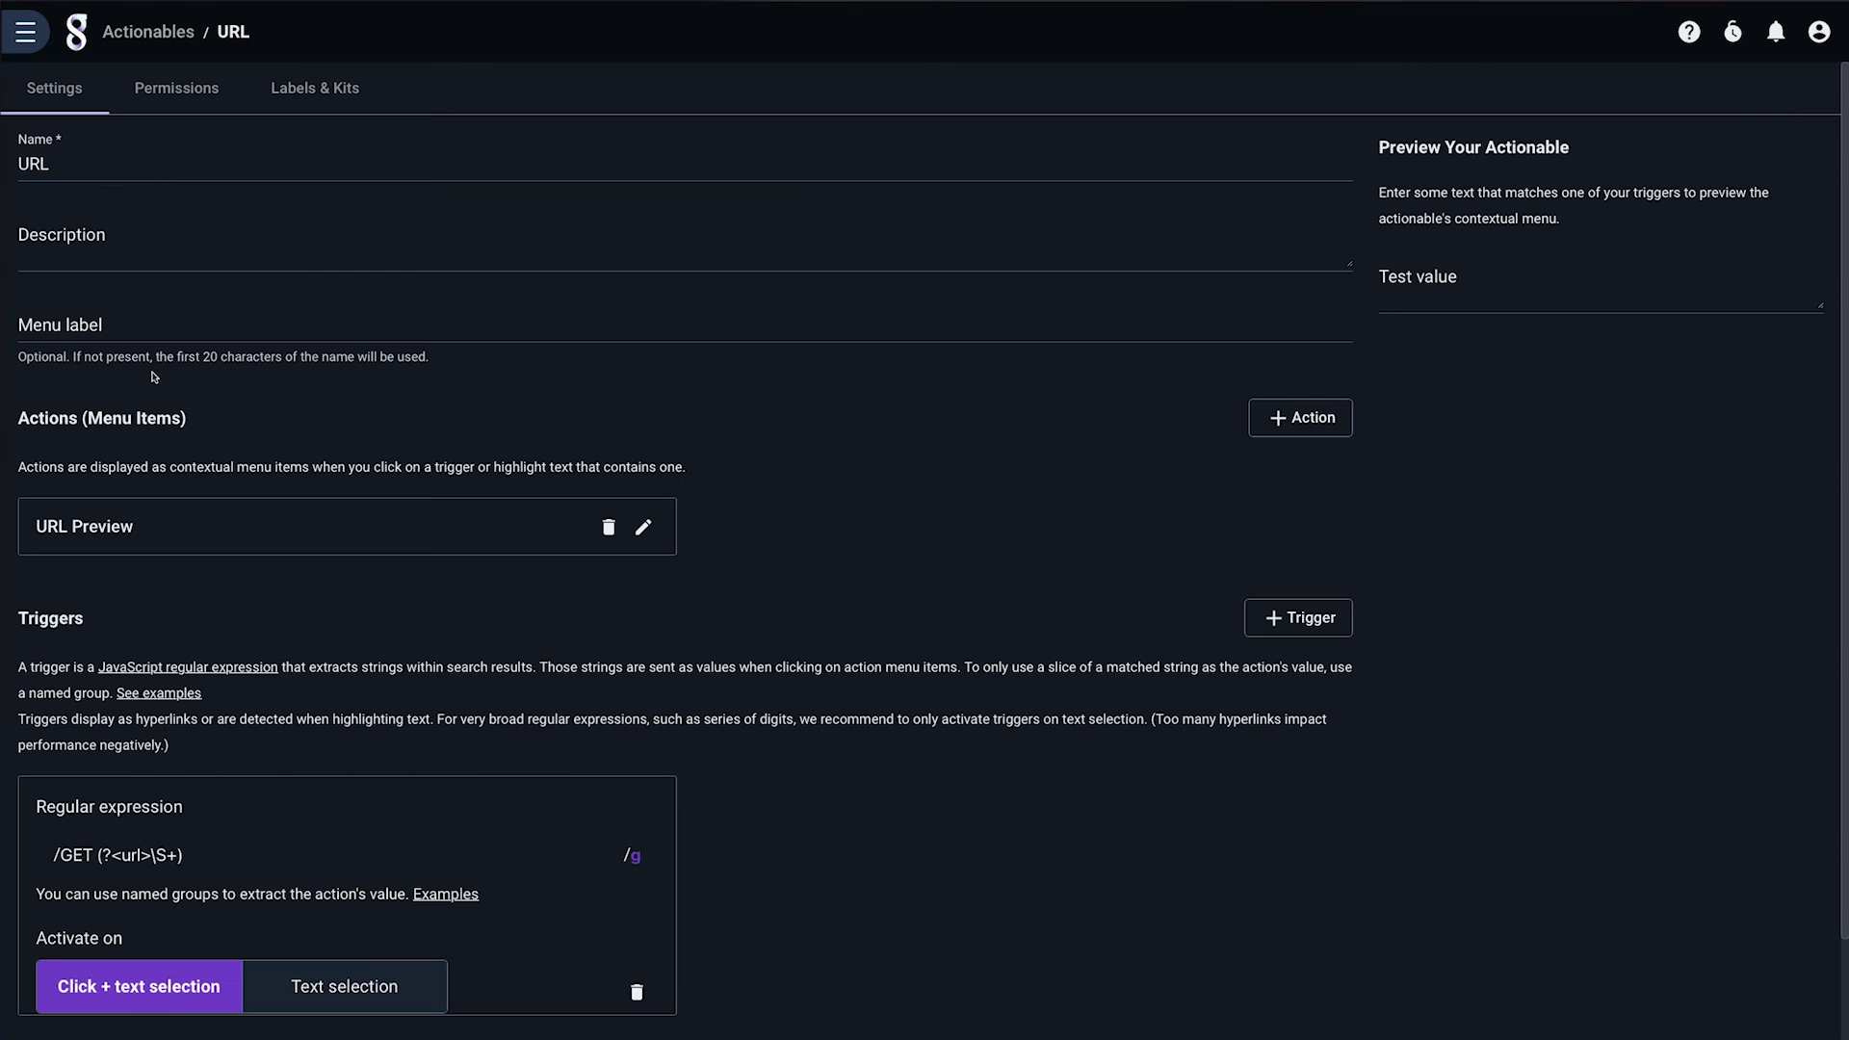
Add and save a Related Queries action running tag=apache grep "_VALUE_".
click(1330, 416)
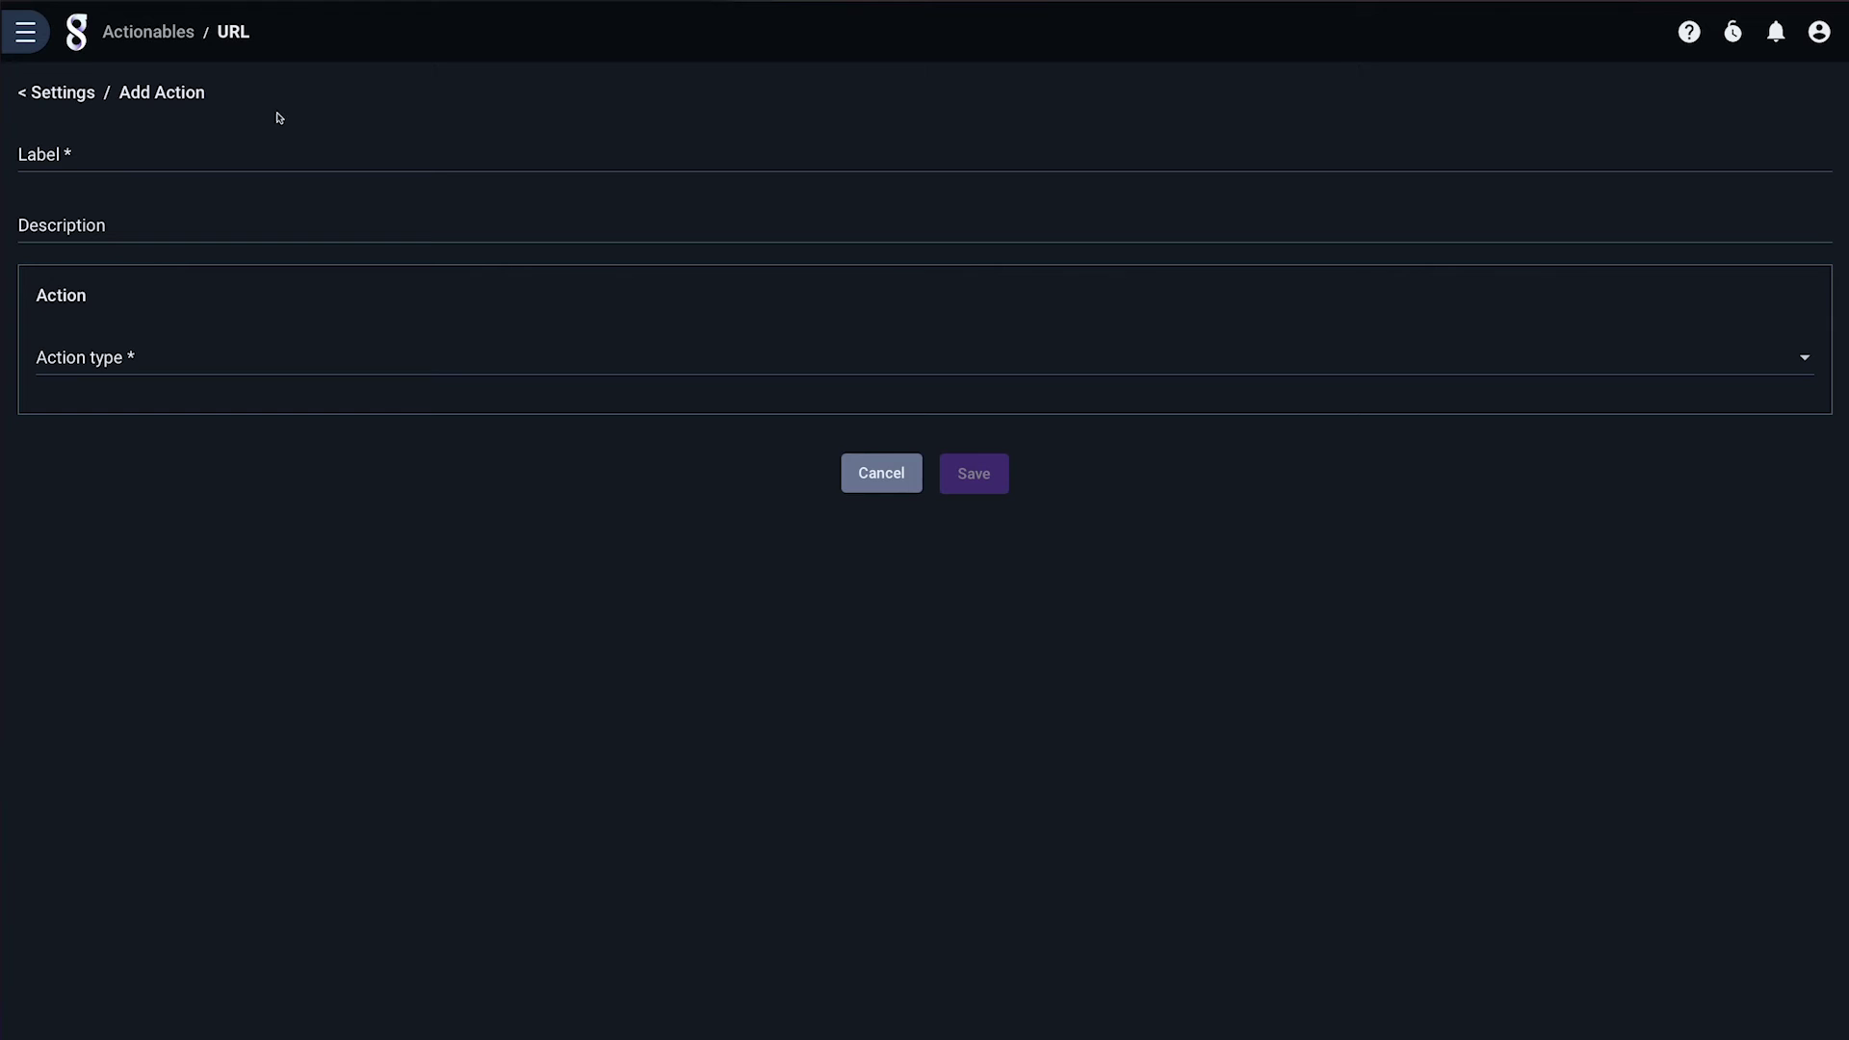
click(260, 149)
text(Re)
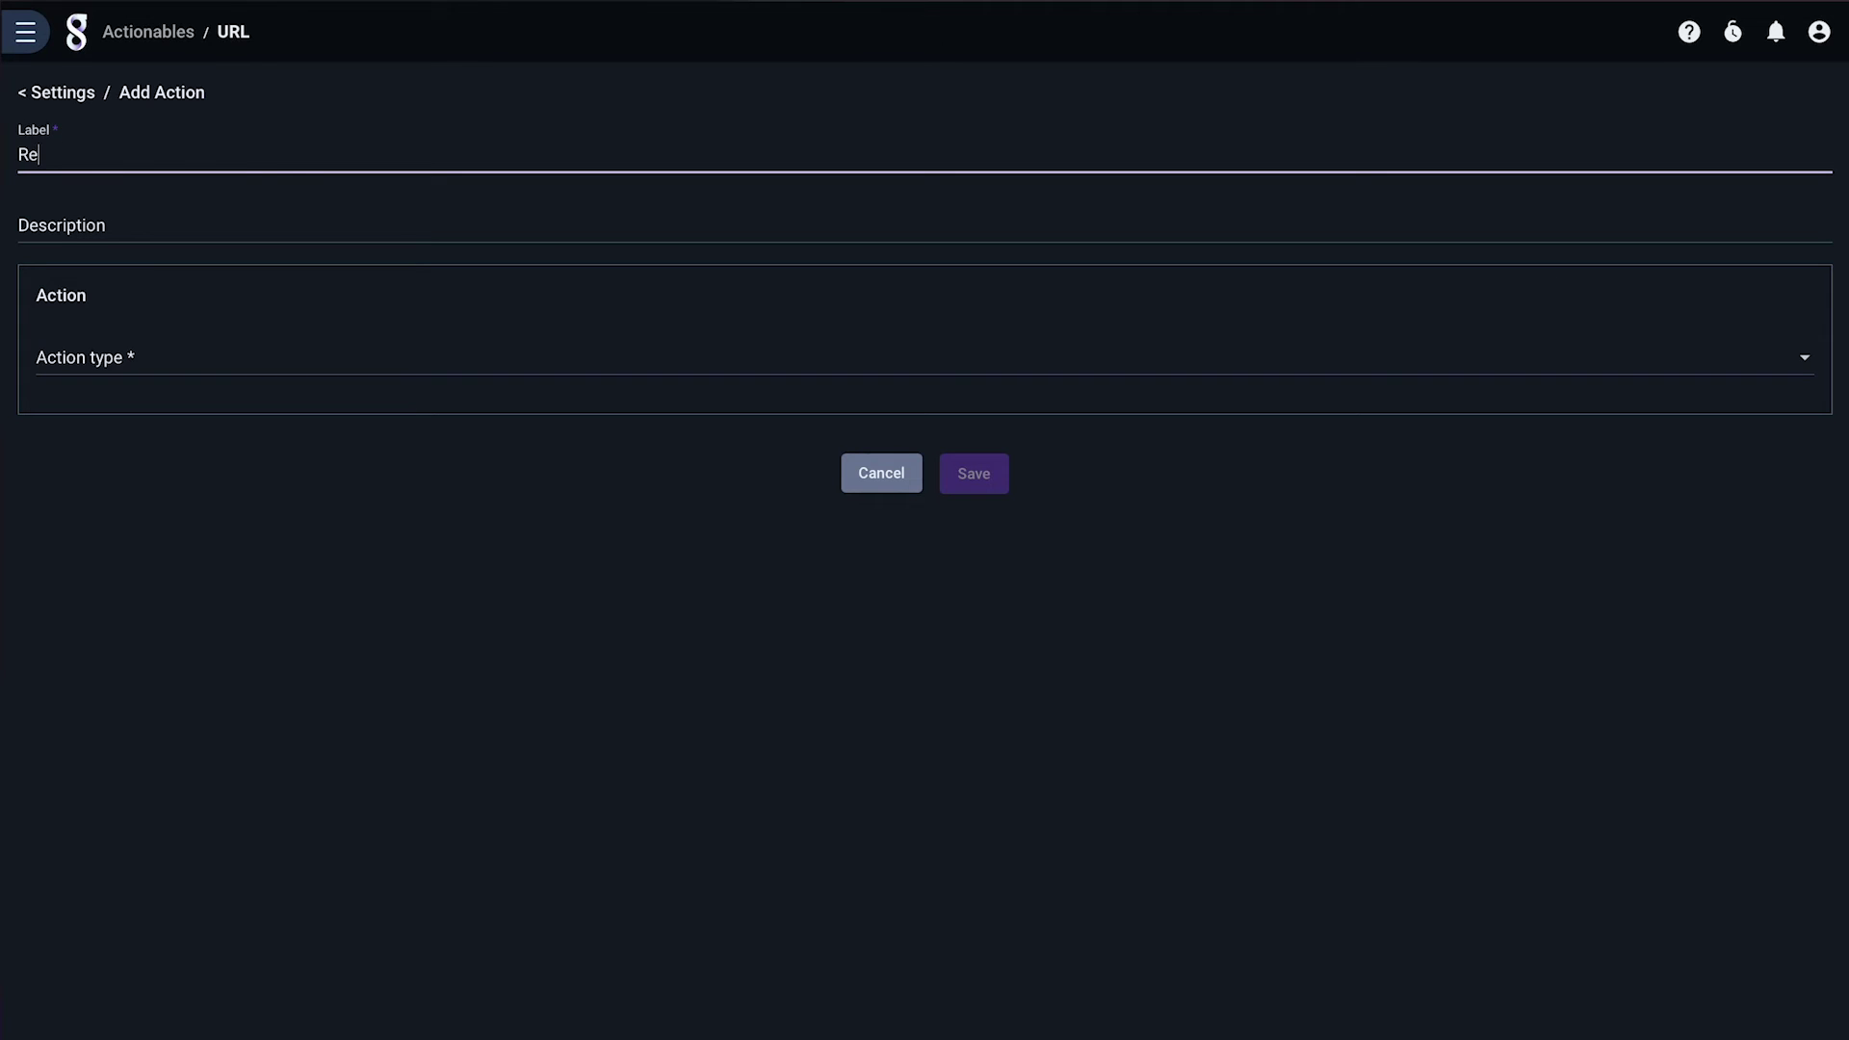
text(lated Queries)
click(123, 361)
click(93, 362)
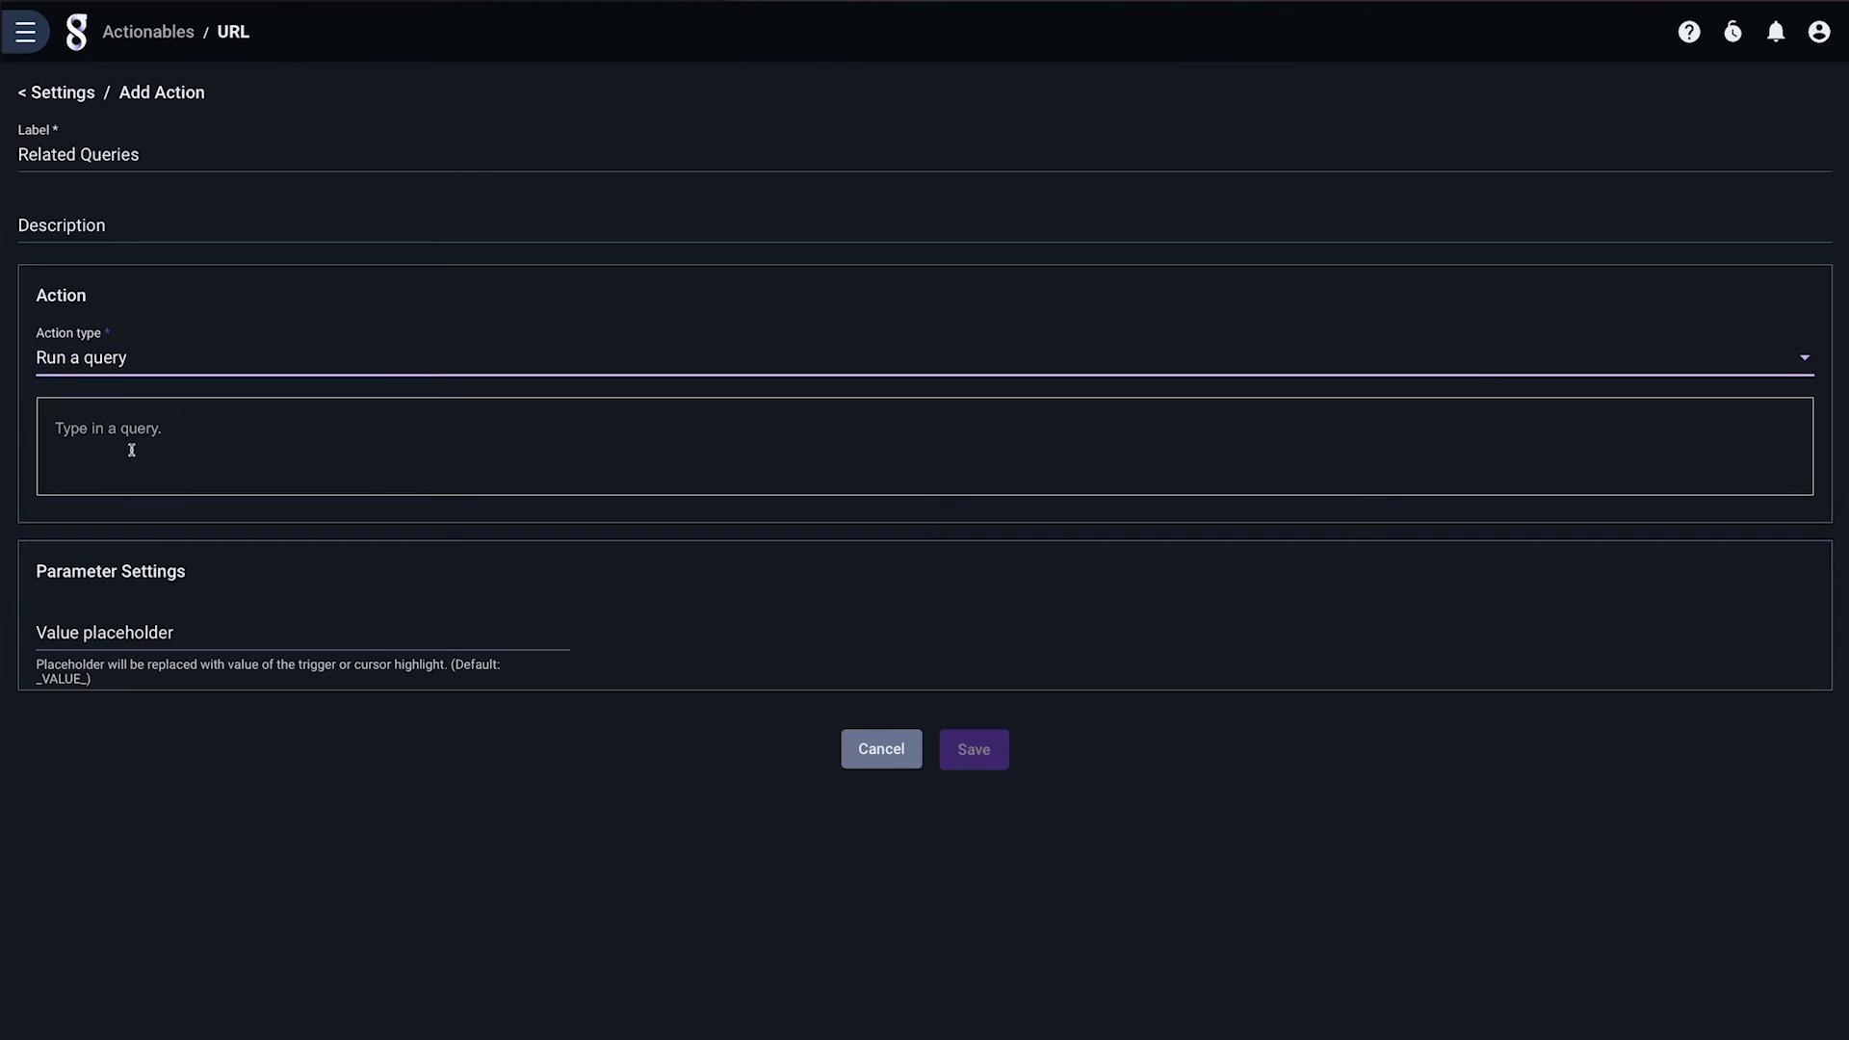
click(139, 458)
text(tag=)
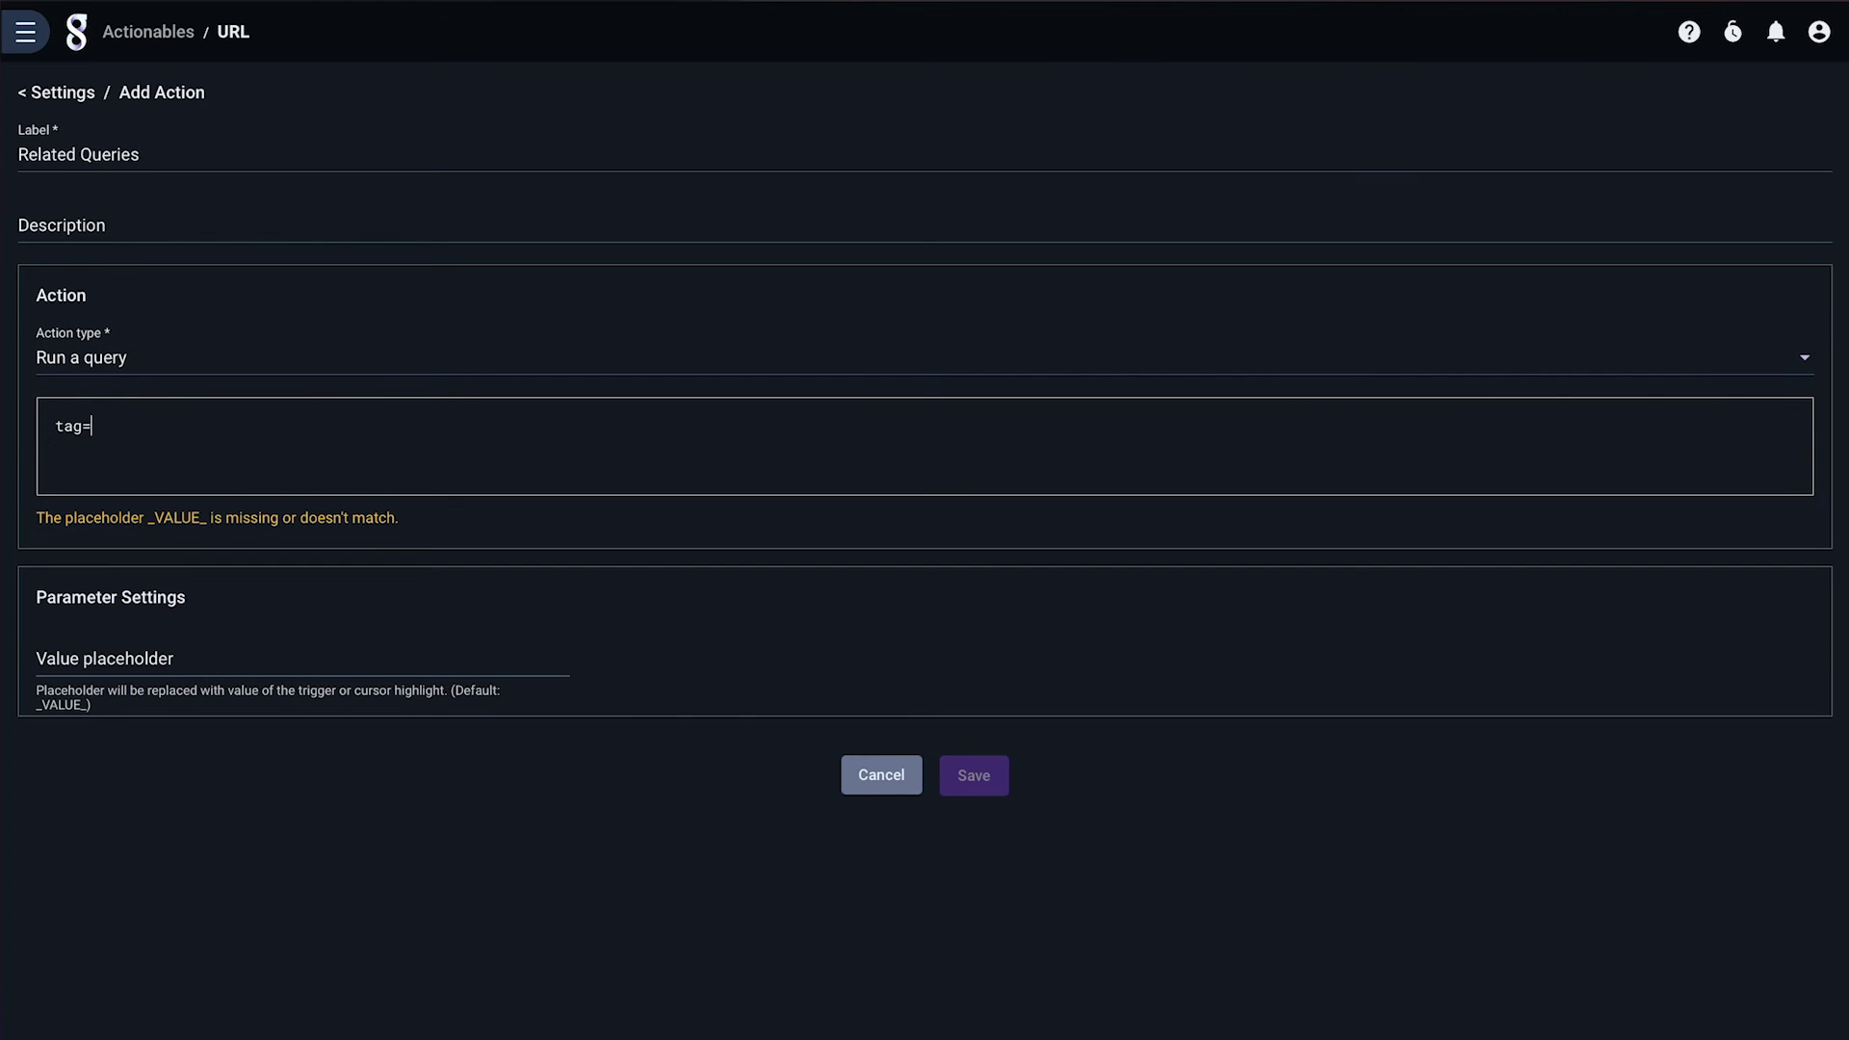
text(apache g)
text(rep "_VALUE)
text(_")
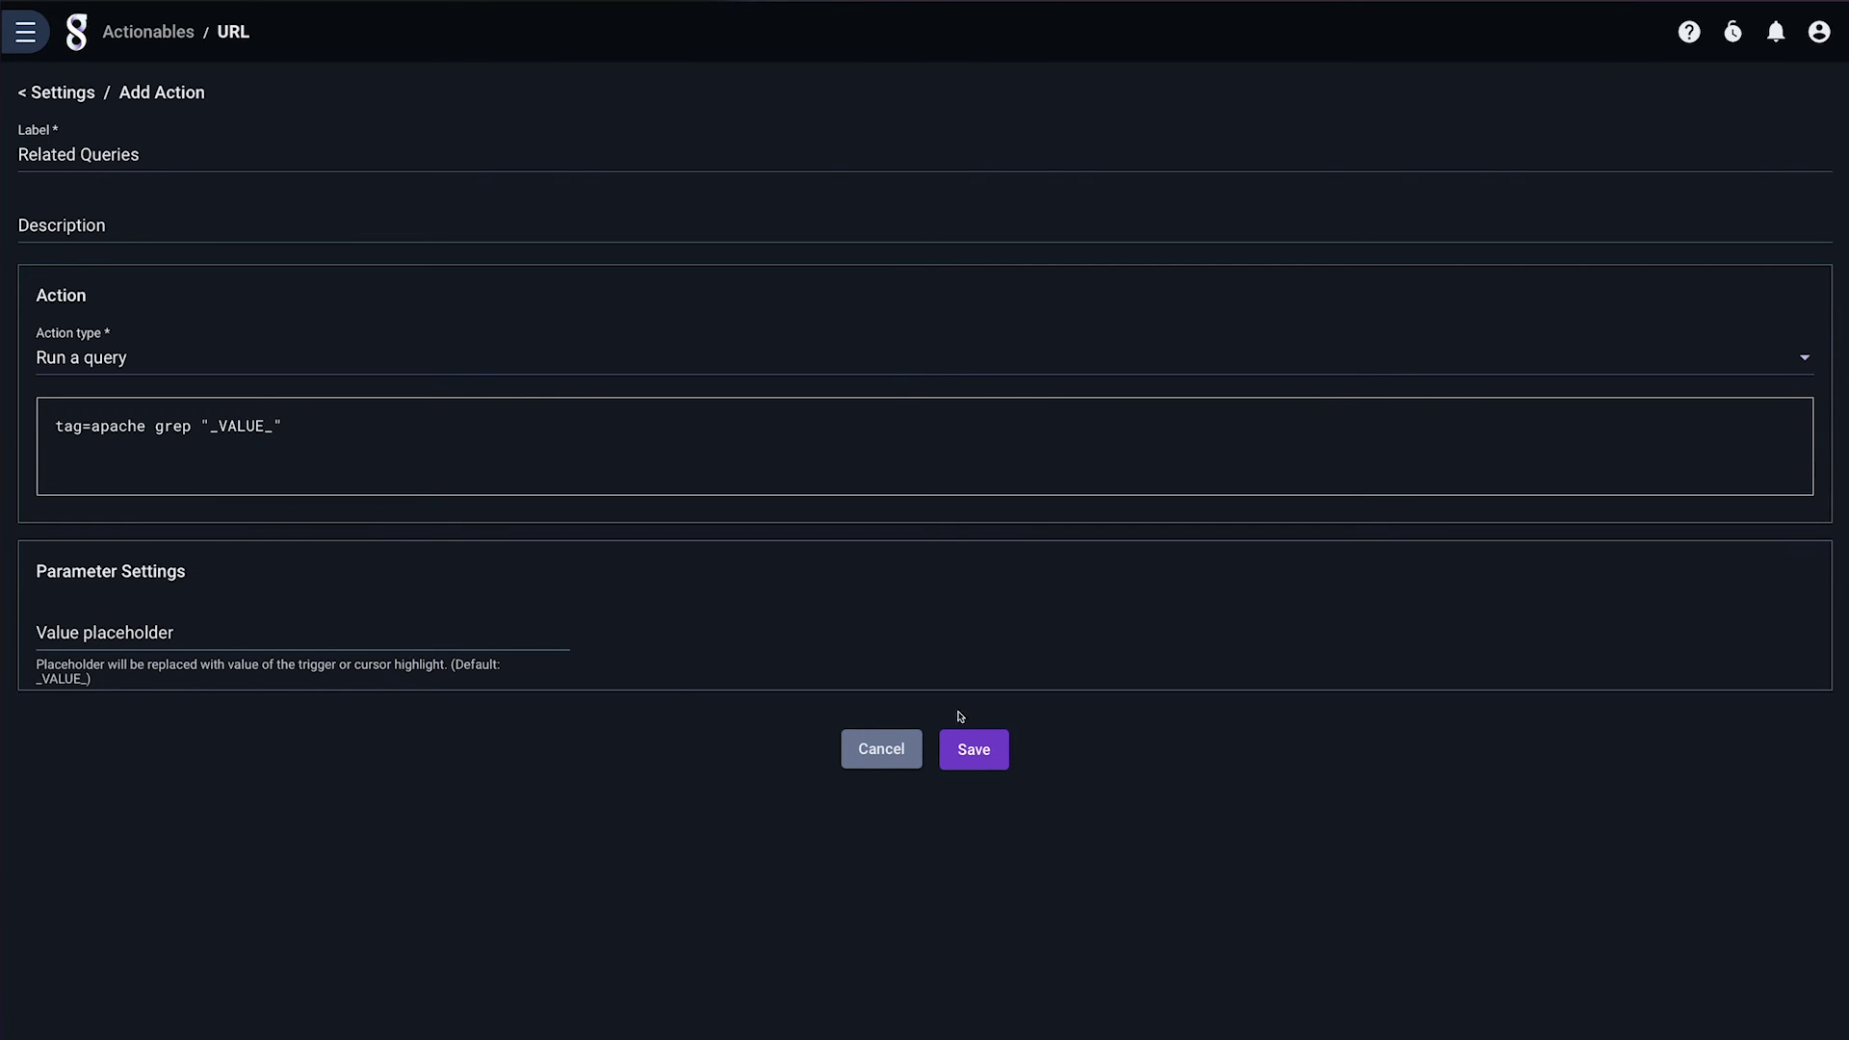
click(973, 752)
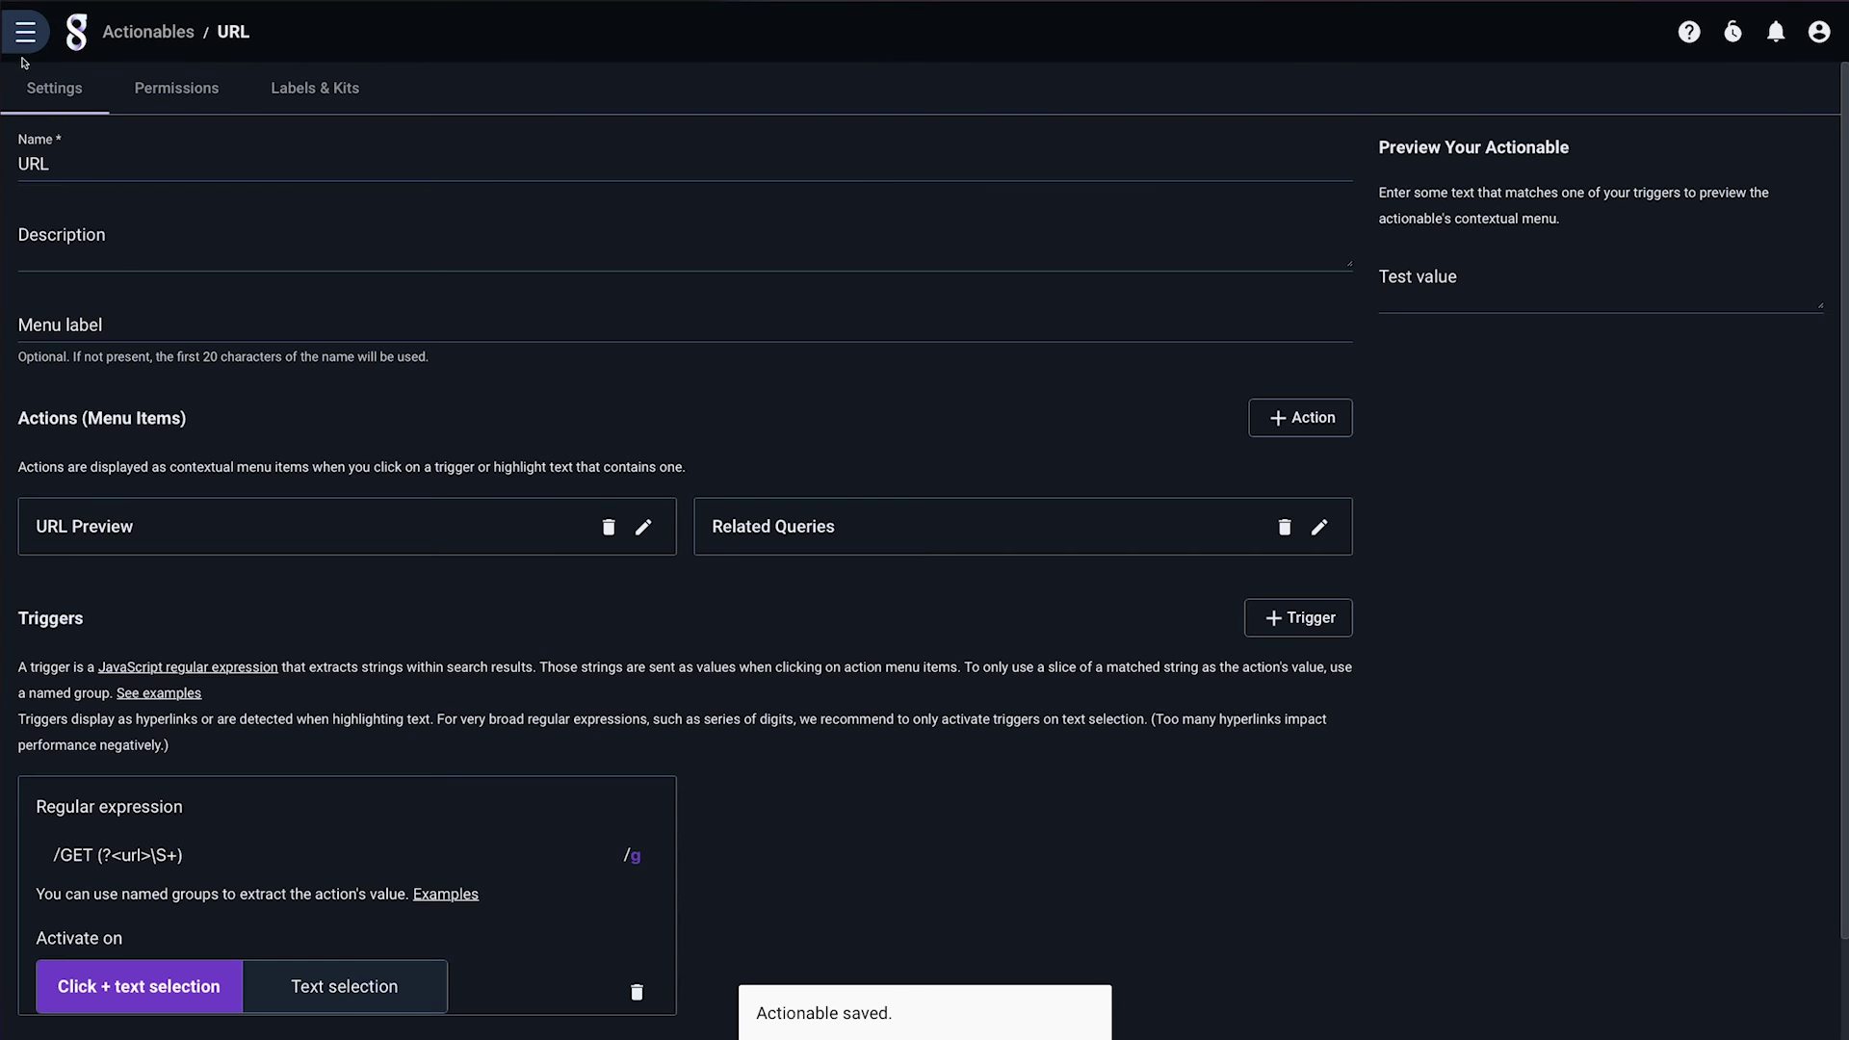
Start a fresh tag=apache search from the navigation drawer.
click(25, 32)
click(86, 136)
text(tag=)
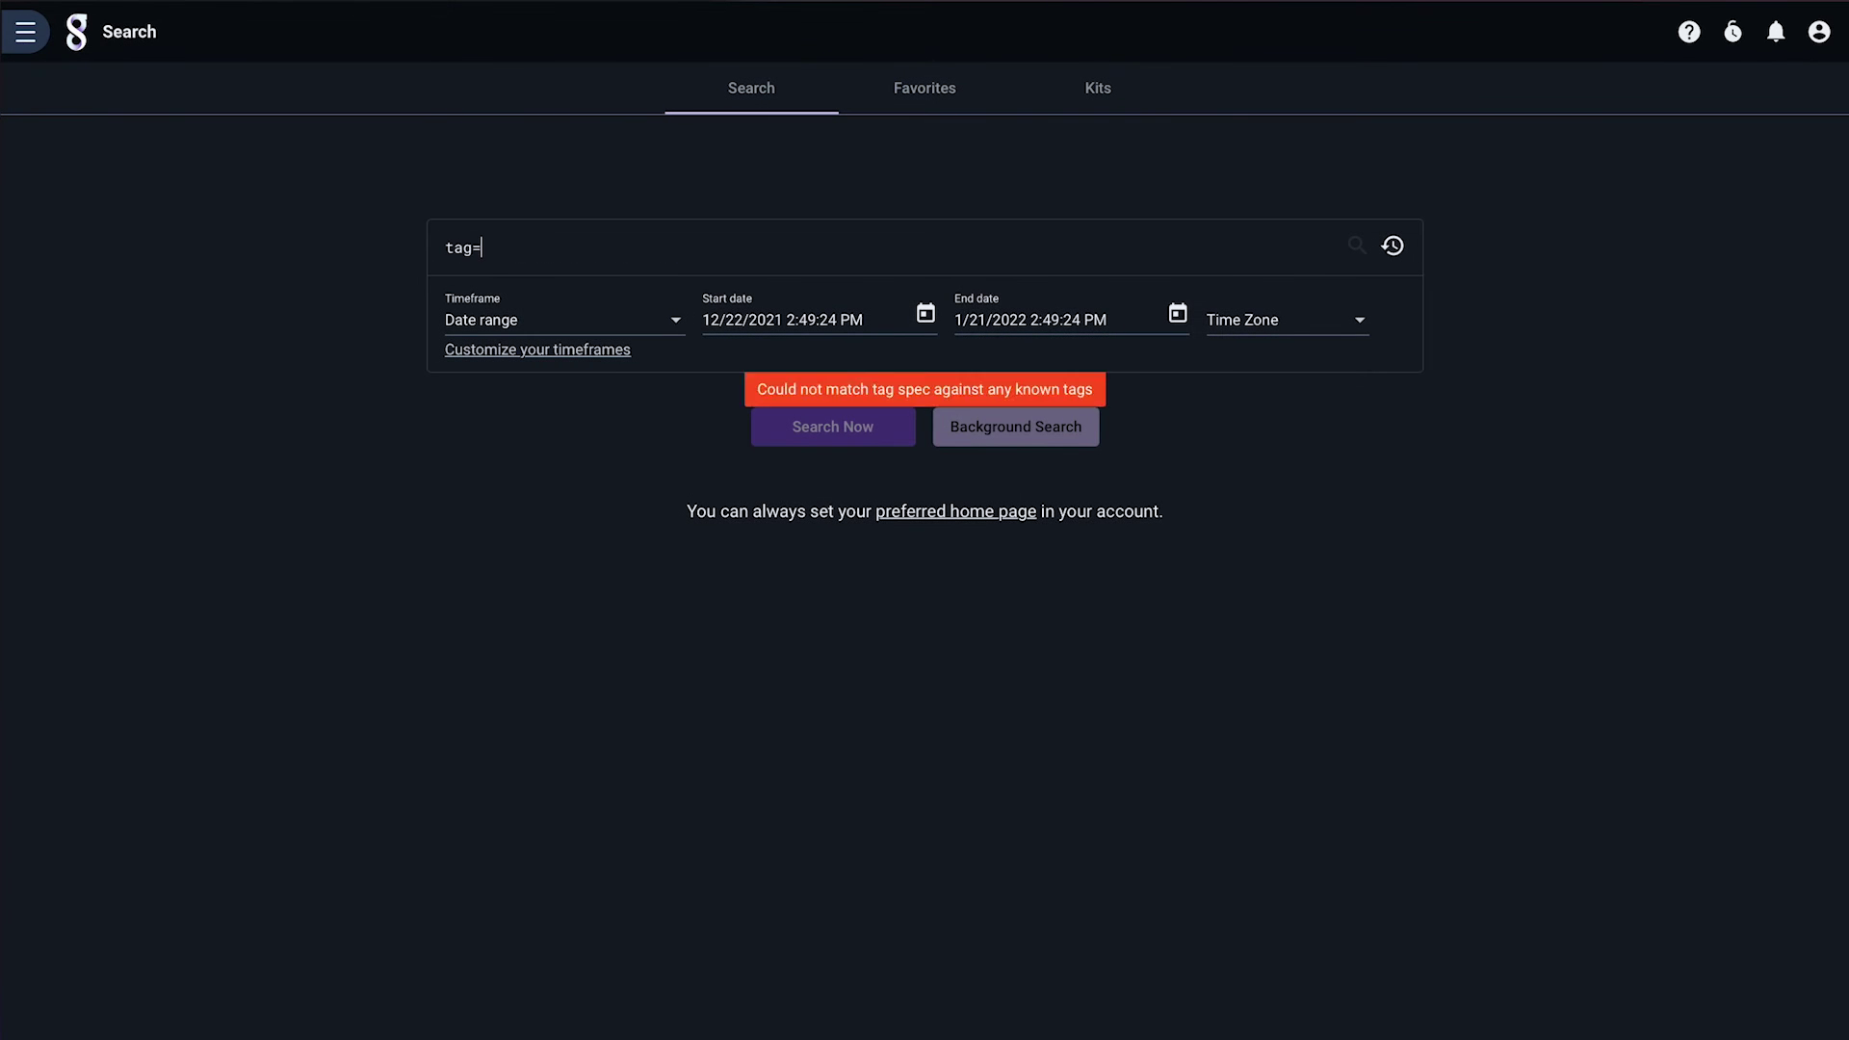
text(apache)
key(Return)
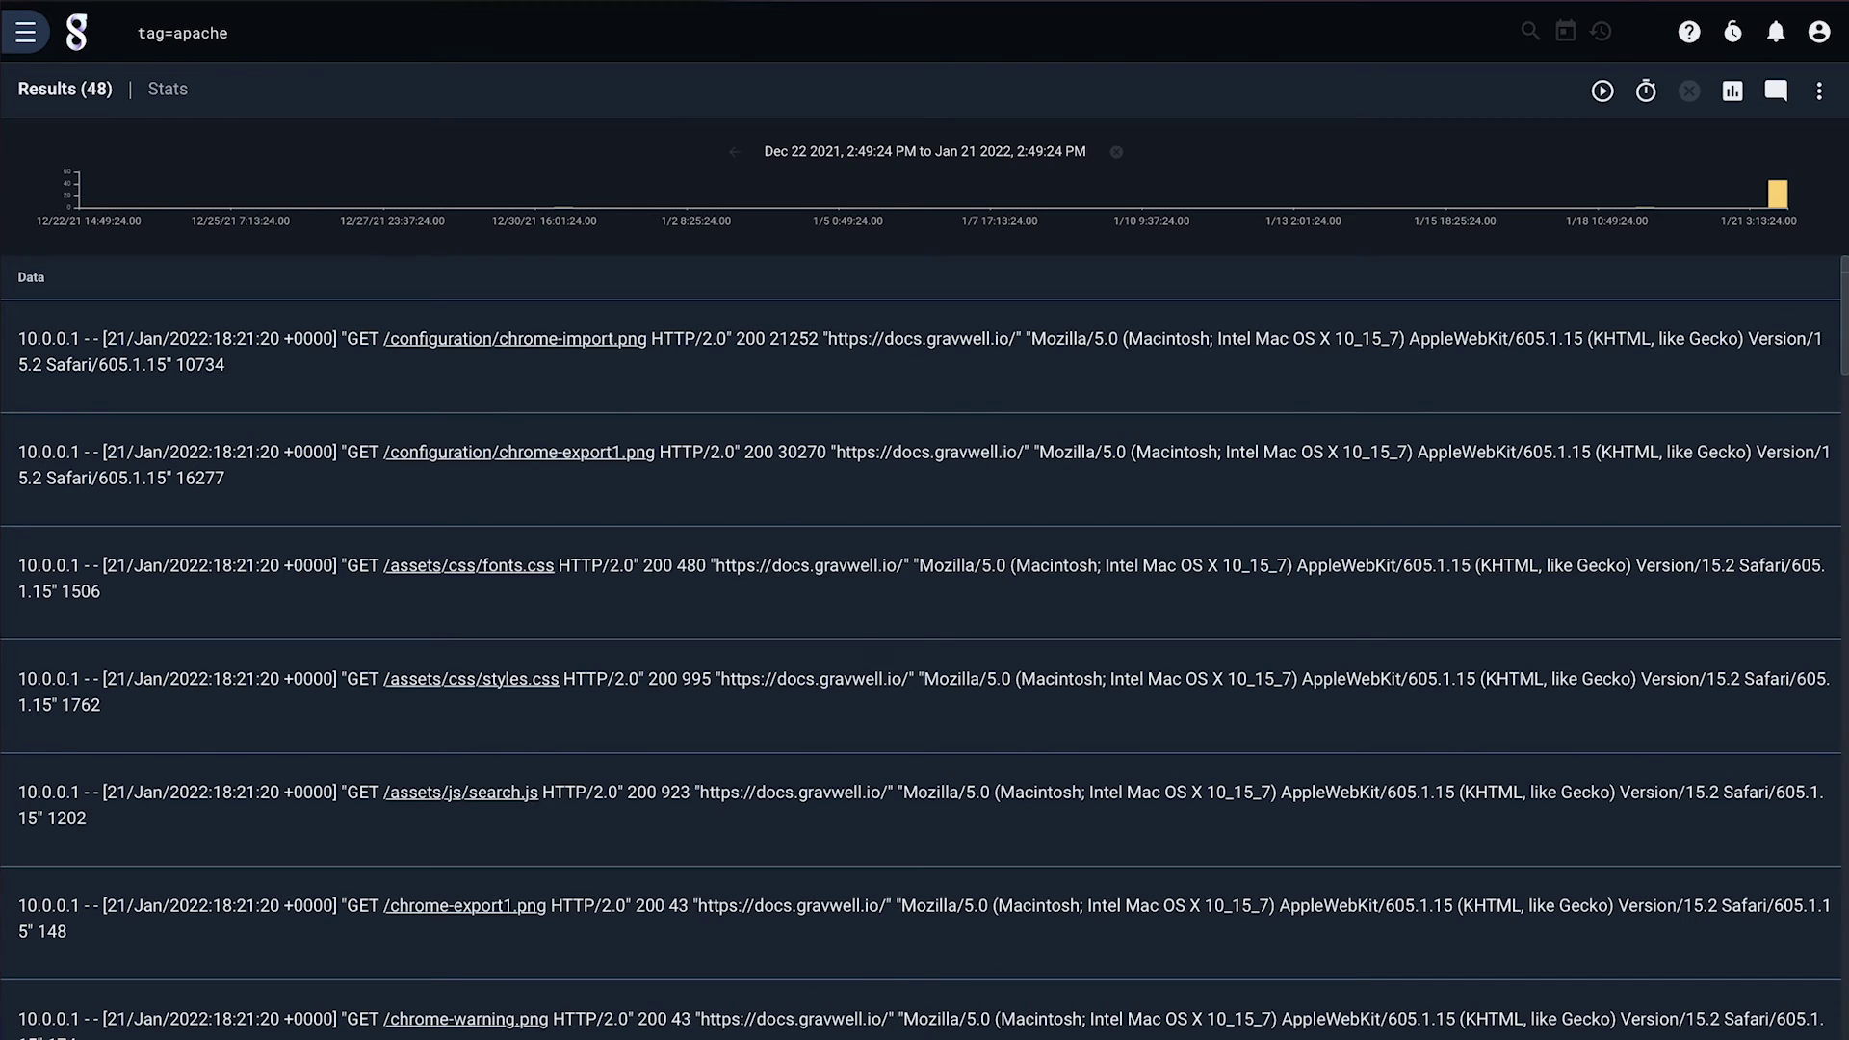
Run Related Queries on the replicationOverview.png URL, returning 3 matching entries.
click(451, 342)
mouse_move(564, 414)
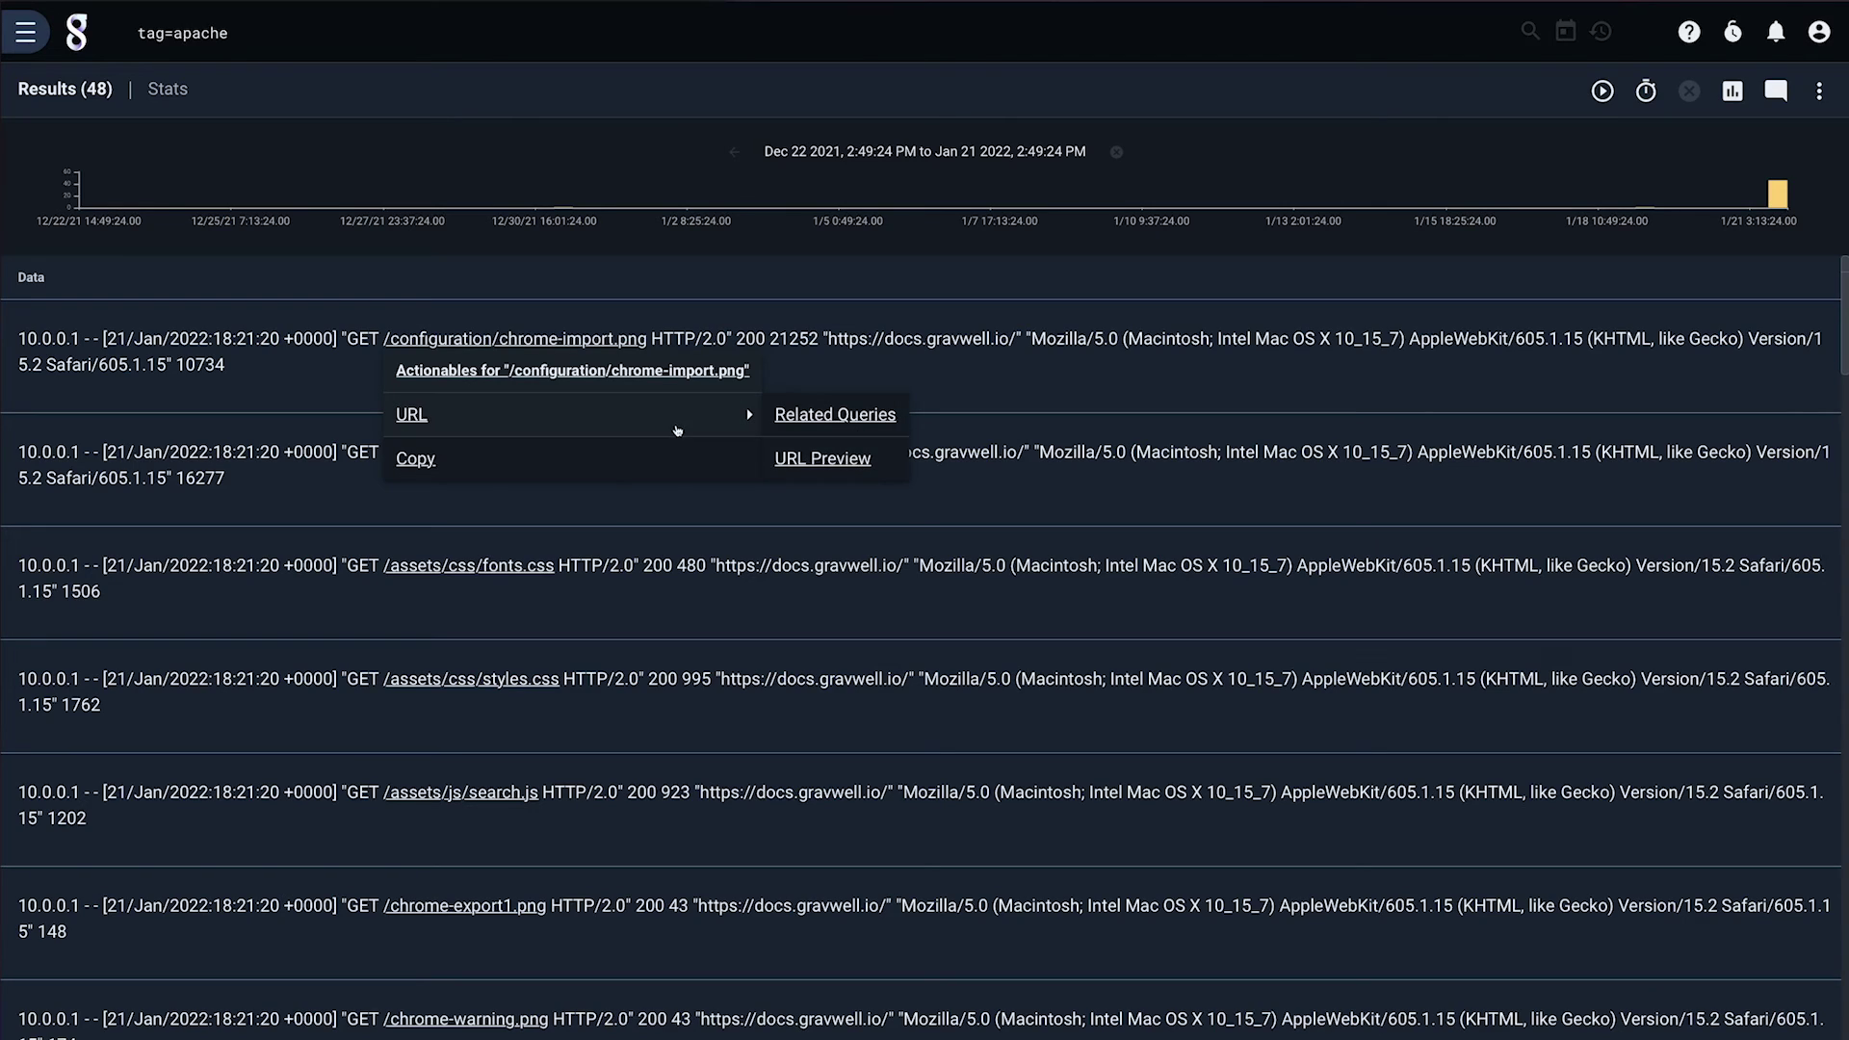
click(469, 319)
scroll(464, 385, down, 5)
scroll(467, 384, down, 10)
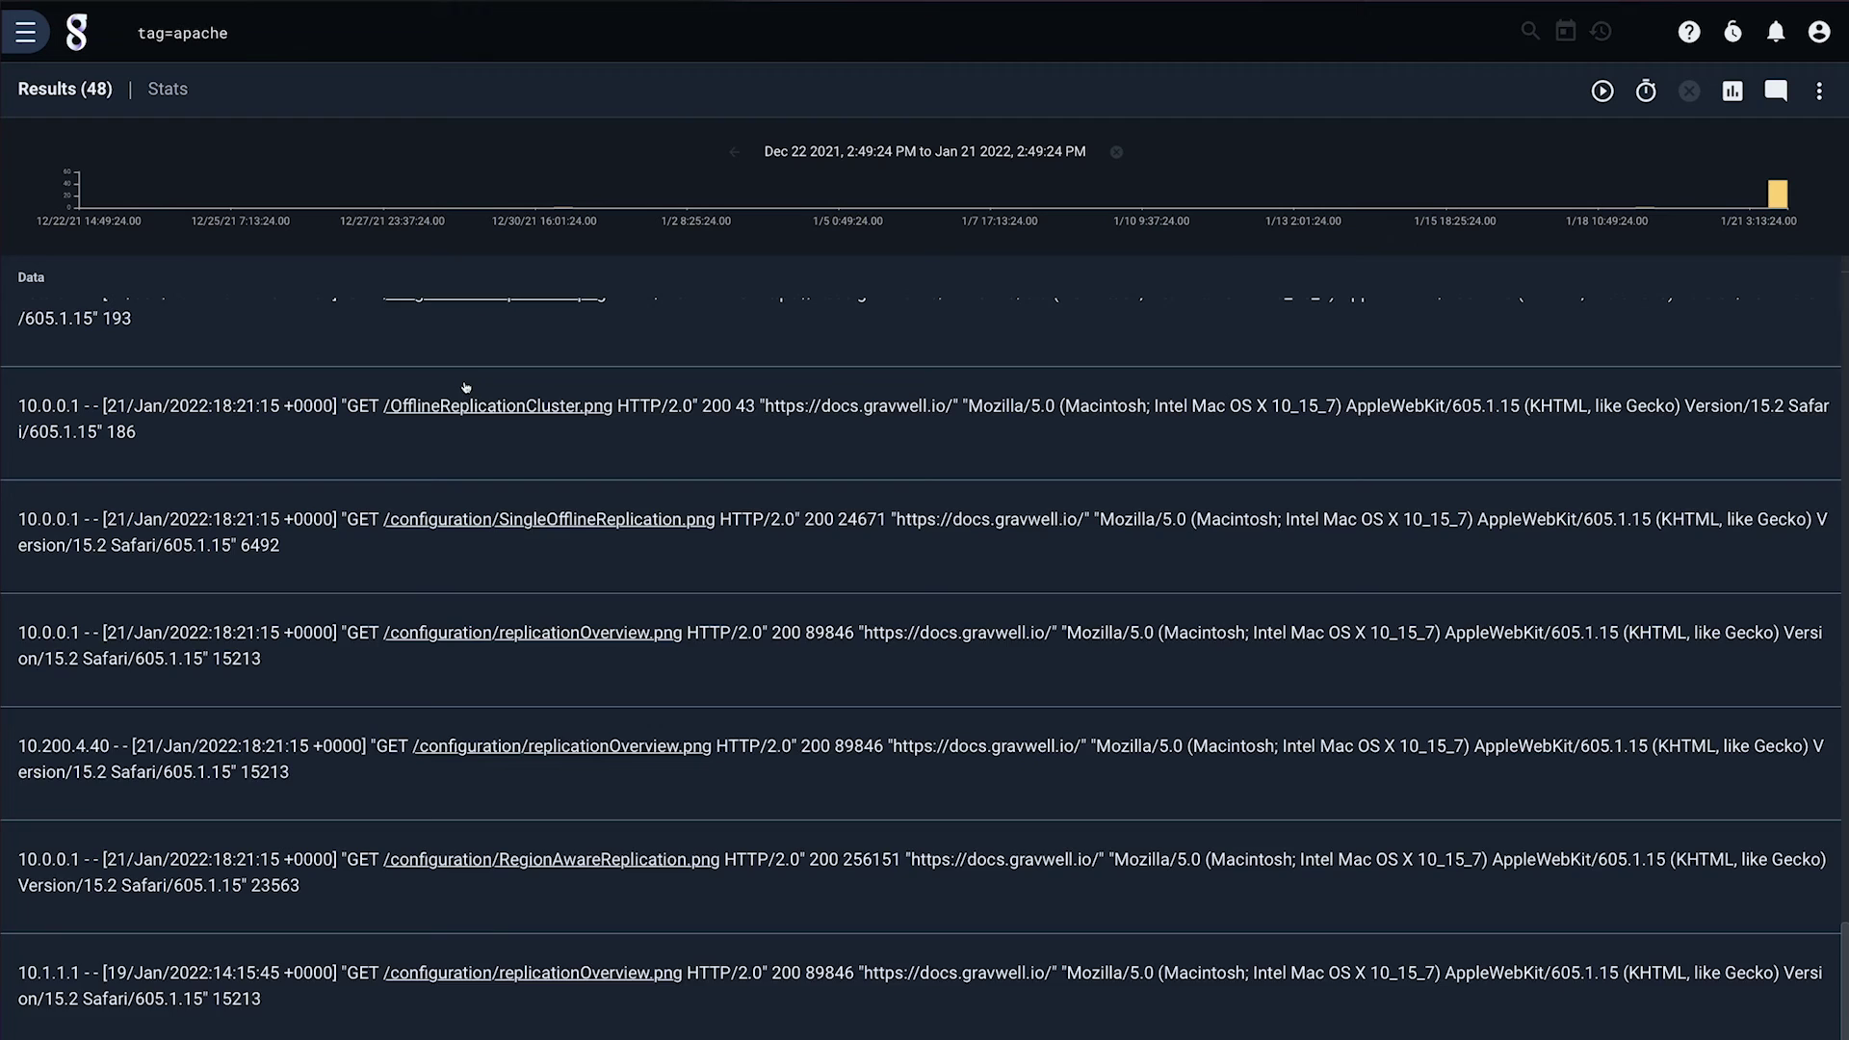
mouse_move(390, 883)
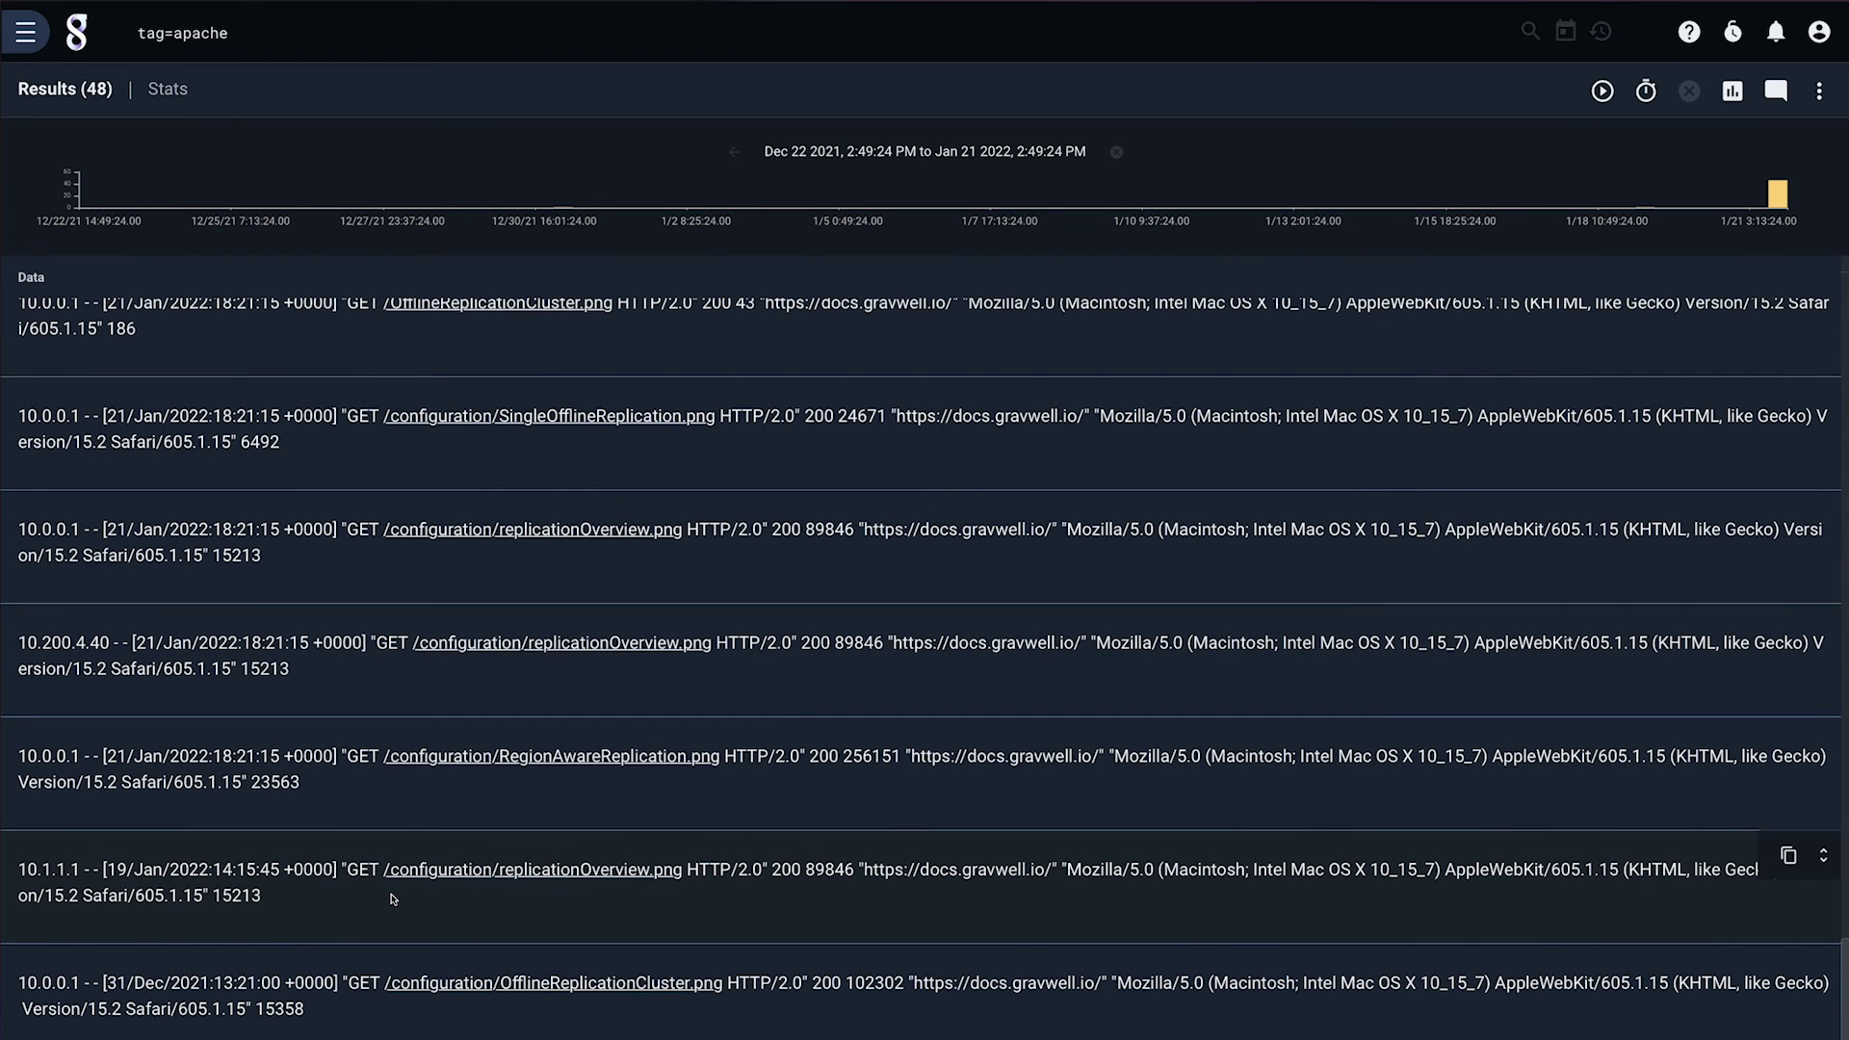
click(521, 871)
click(859, 941)
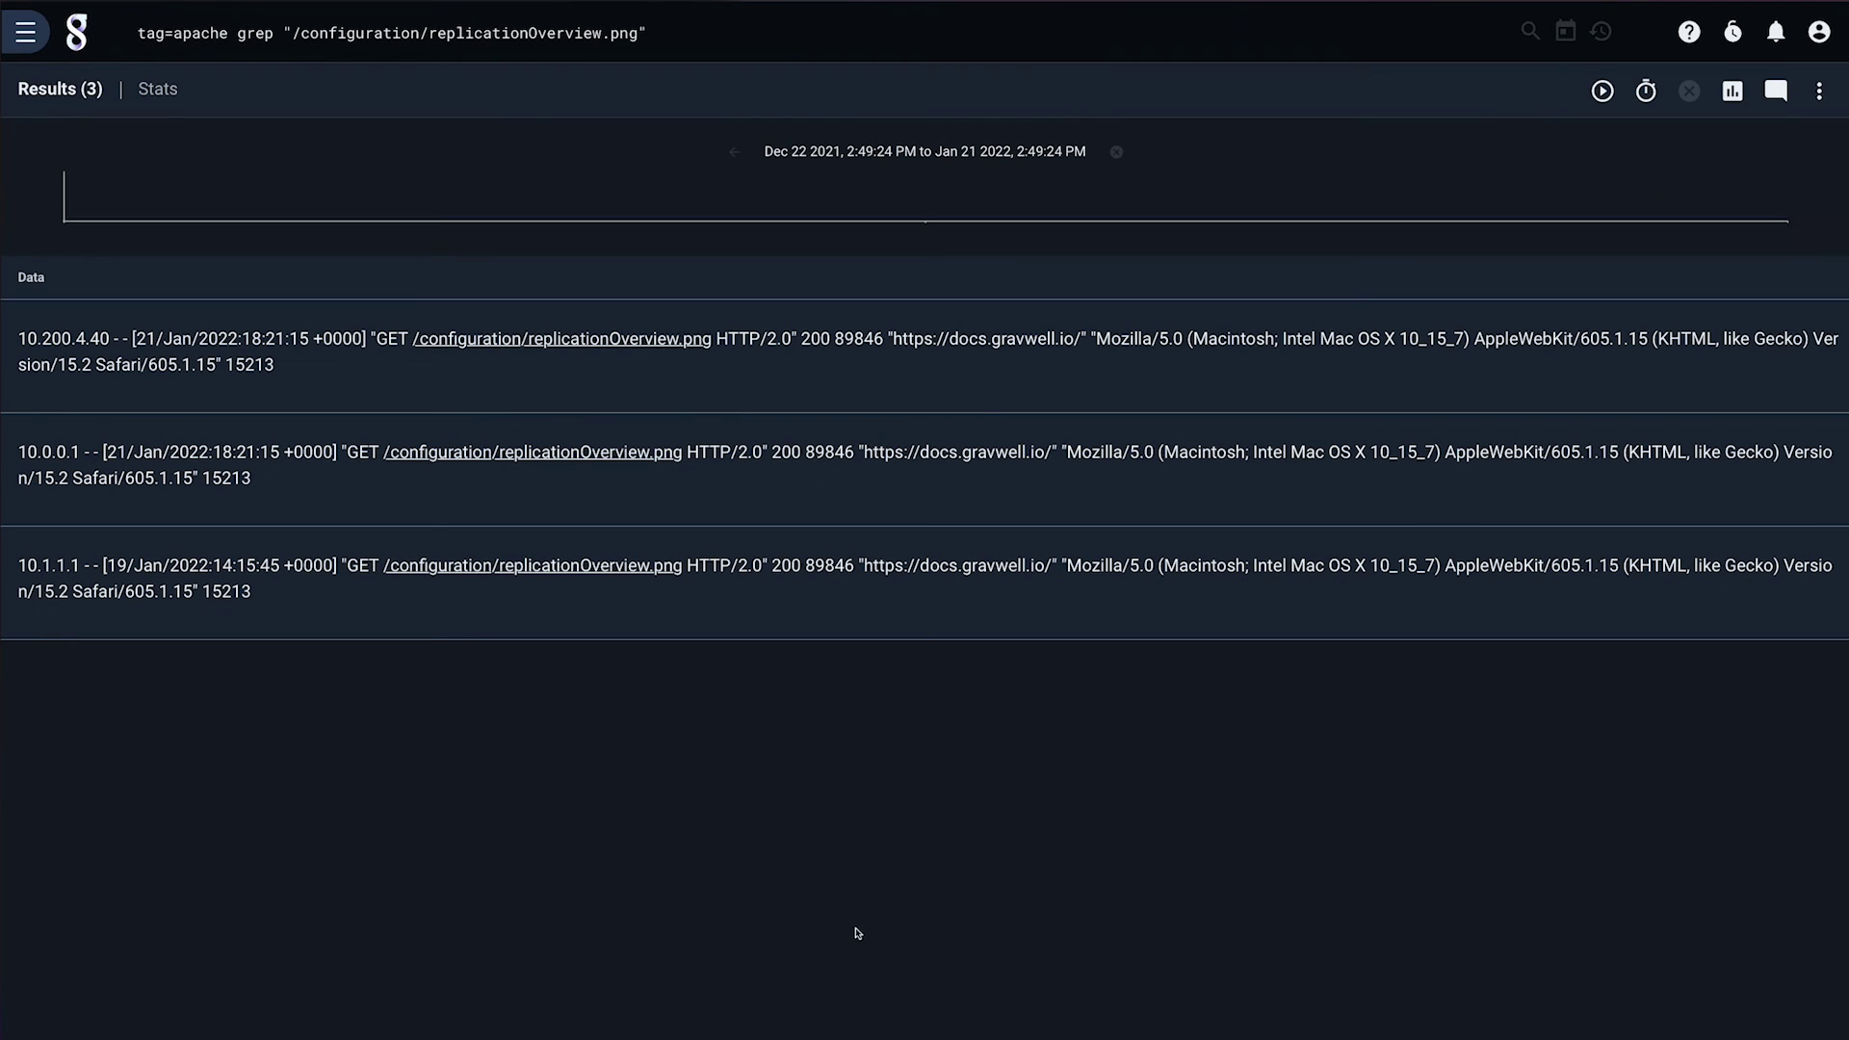